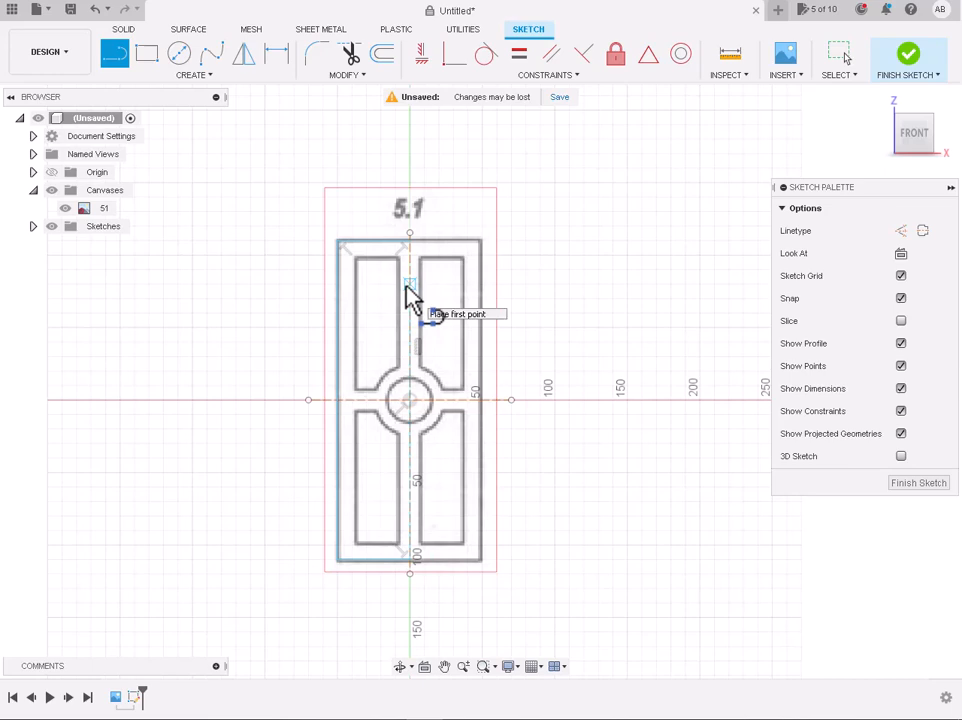
Trace the door's round centre with two concentric circles at the origin, about 31 cm and exactly 50 cm in diameter.
scroll(412, 250, up, 2)
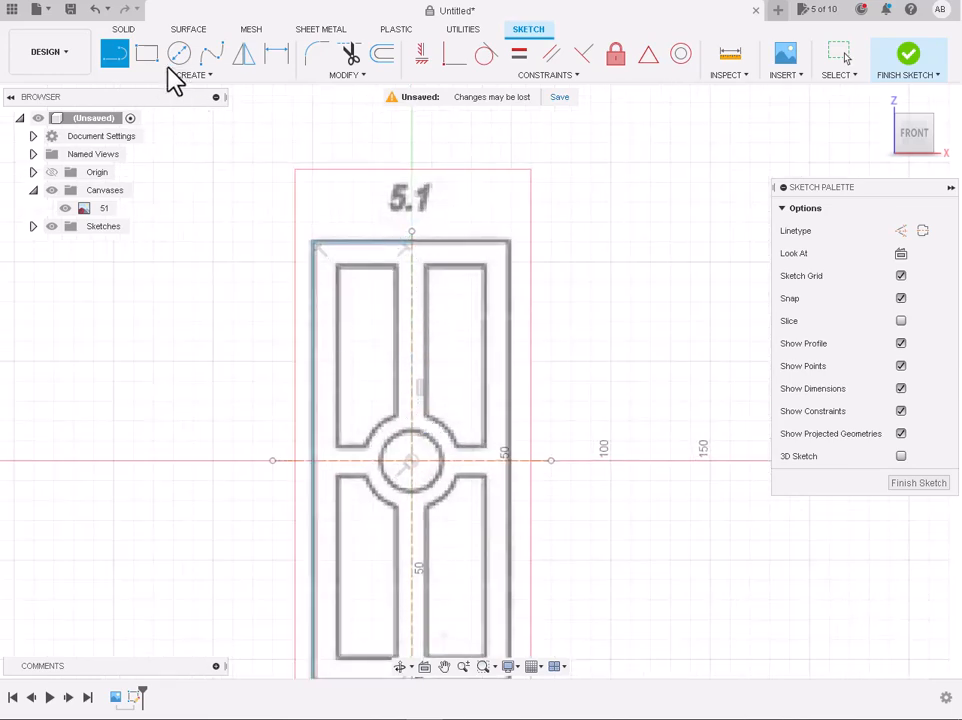
click(179, 53)
scroll(455, 485, up, 4)
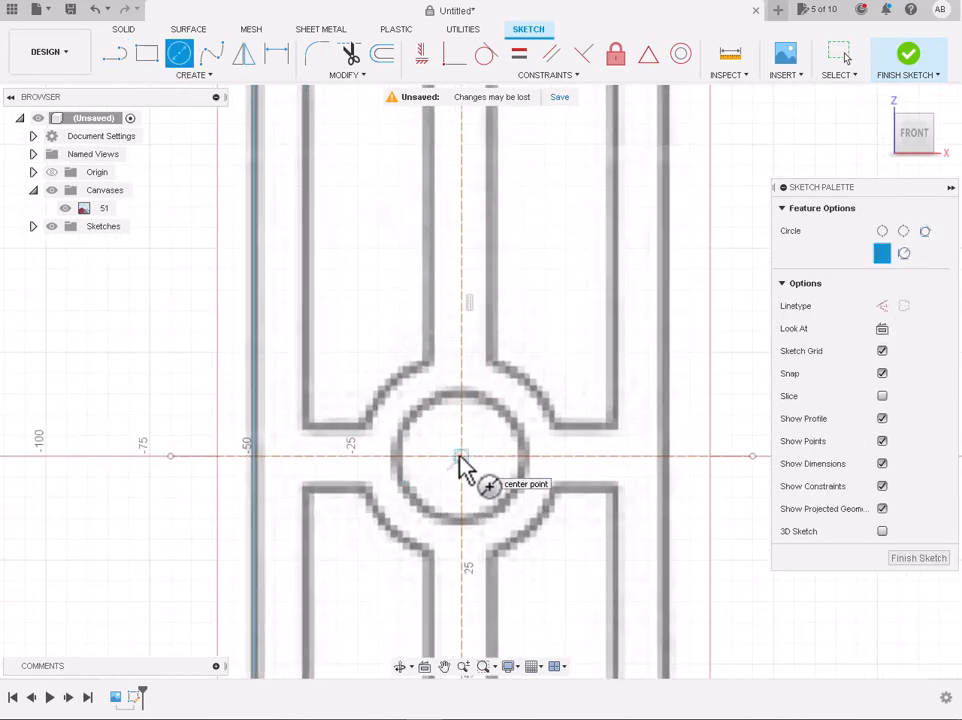
click(460, 456)
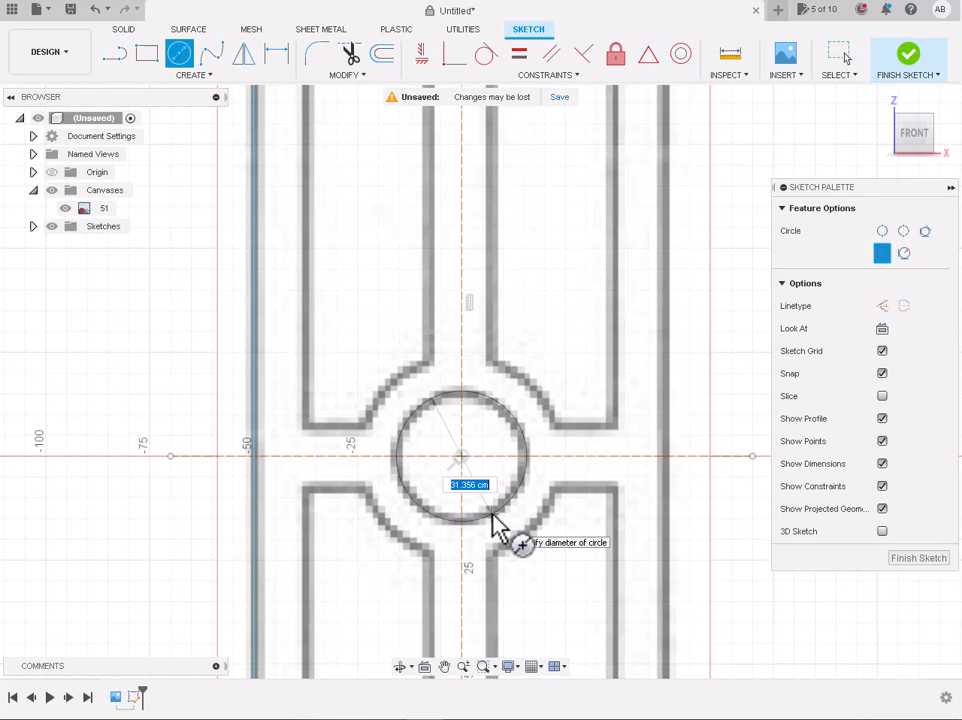
click(494, 526)
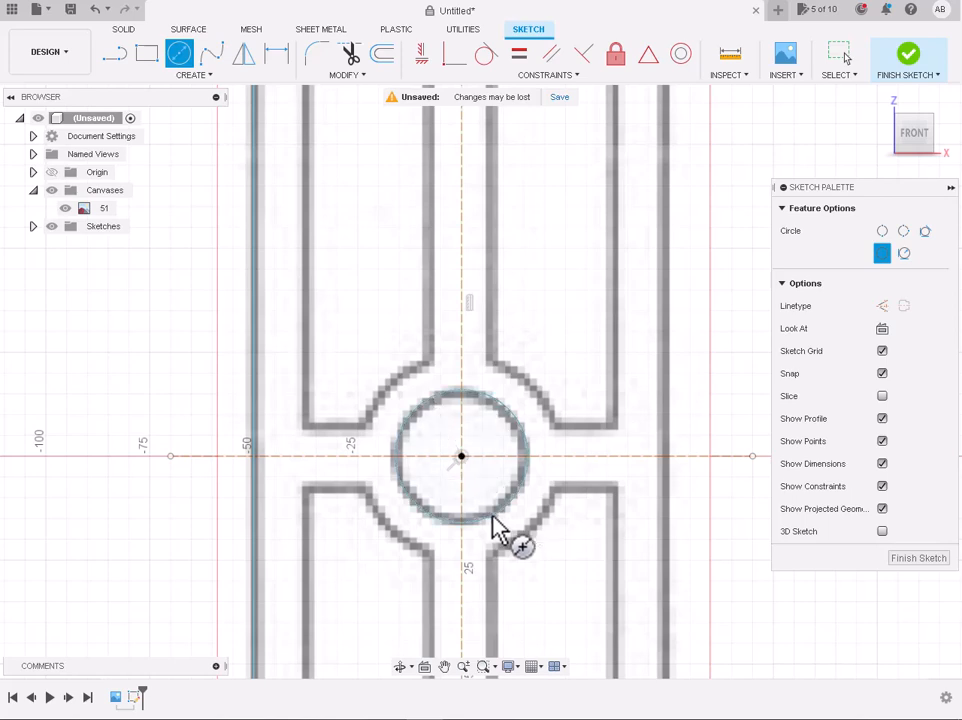
click(461, 457)
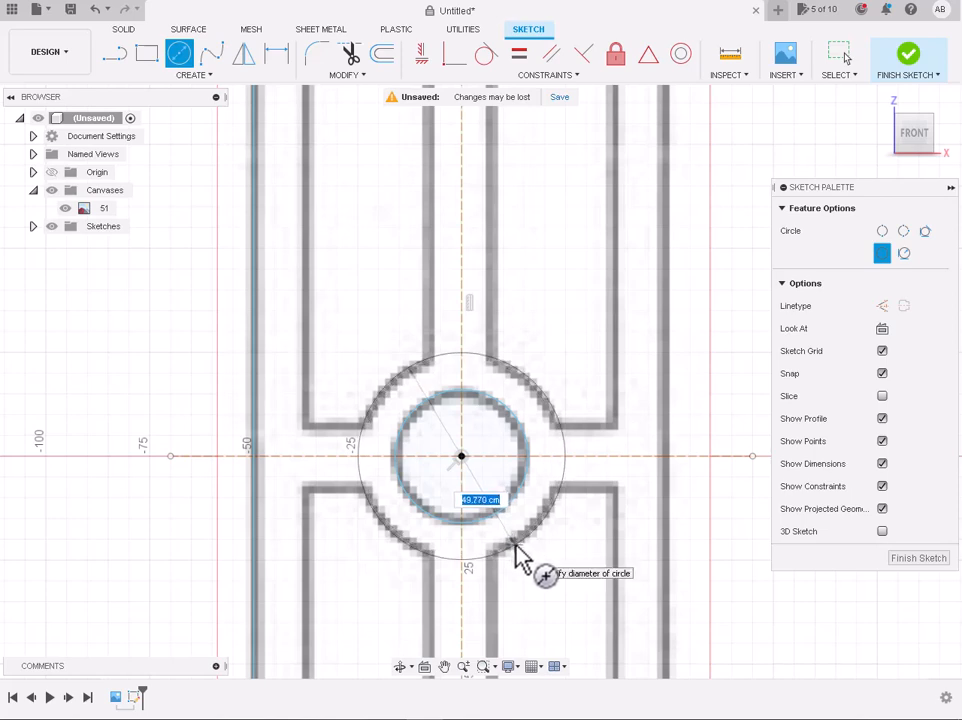
key(Return)
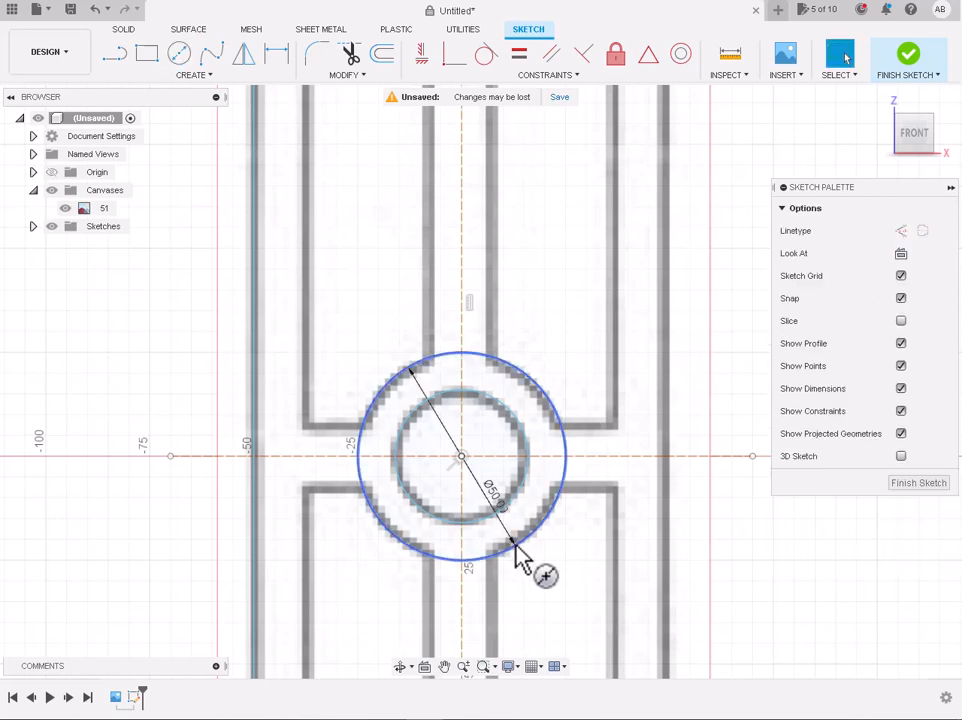
Draw a vertical line about 239 cm long along the left panels' inner edge, from near the door's top to below its bottom.
scroll(521, 560, down, 4)
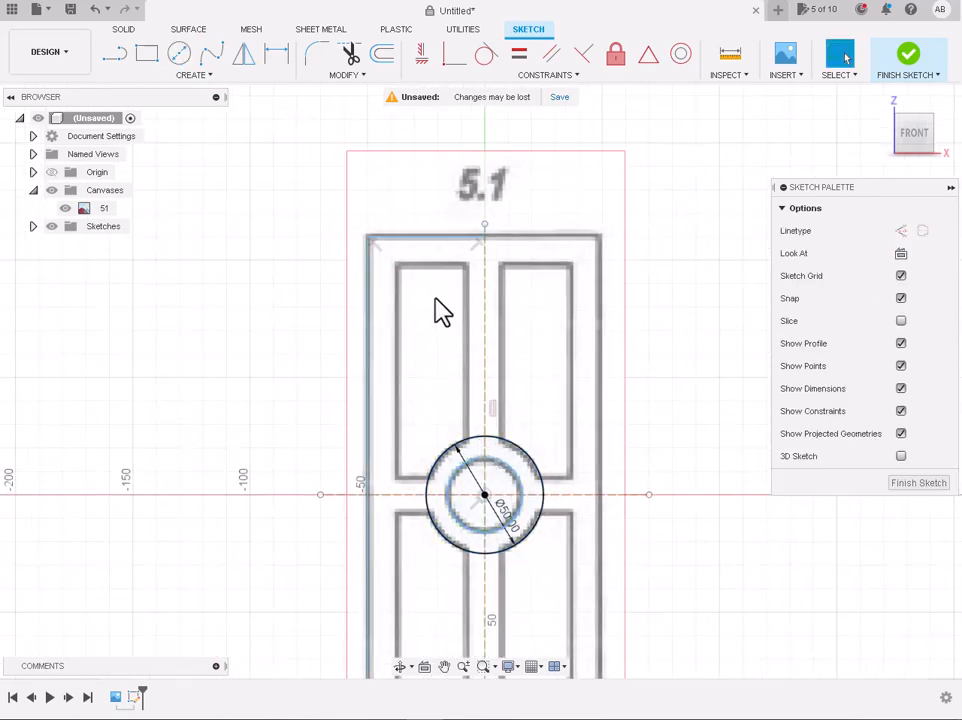
scroll(468, 311, down, 4)
scroll(494, 440, up, 2)
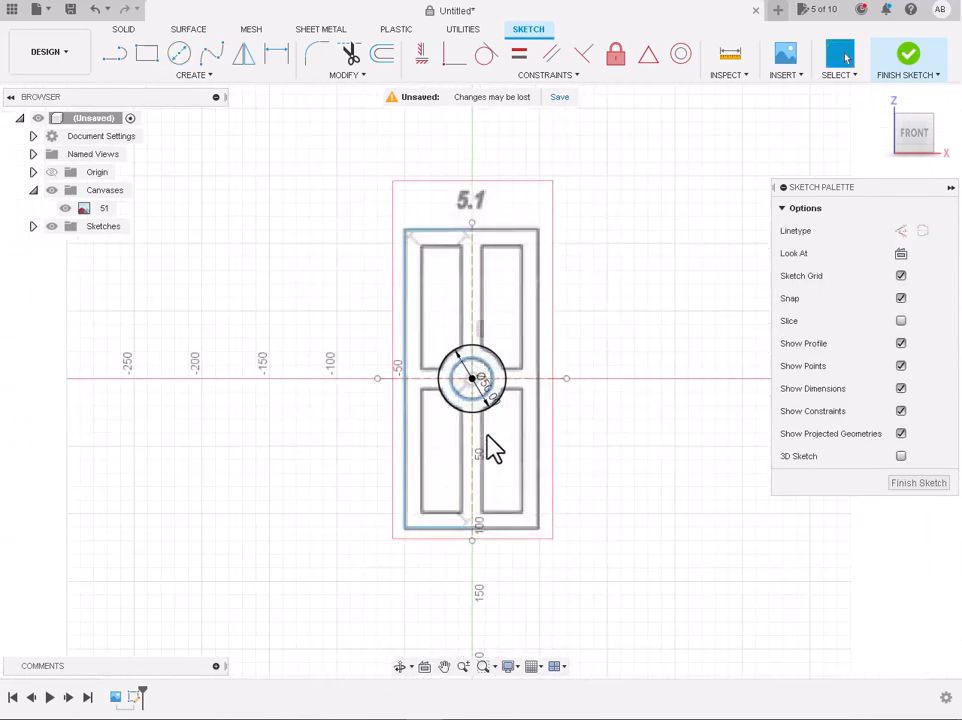
scroll(507, 322, up, 4)
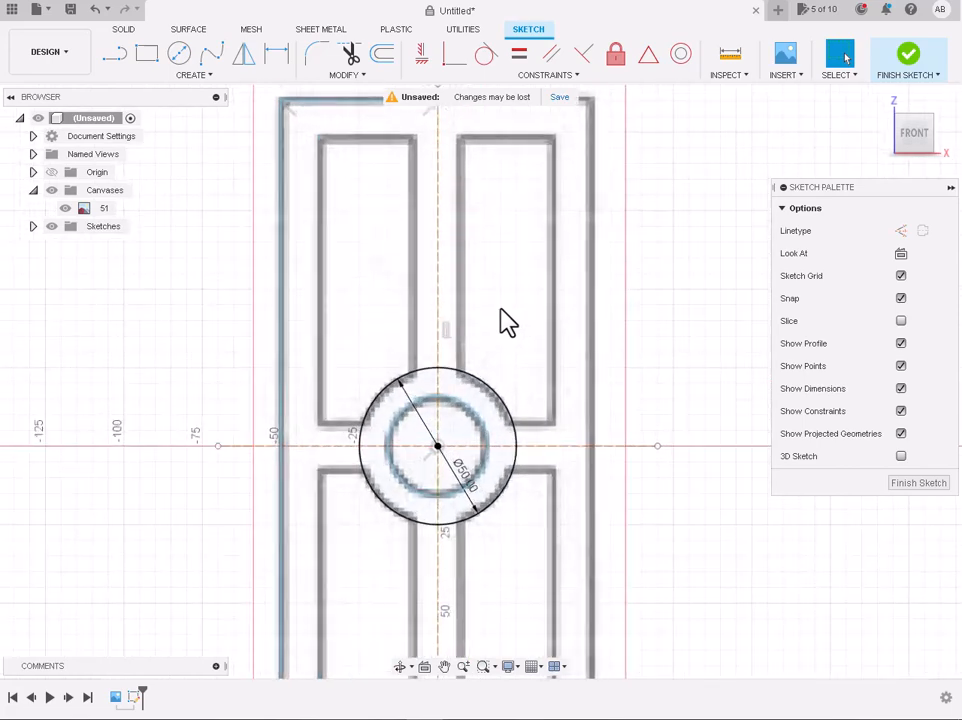
click(114, 60)
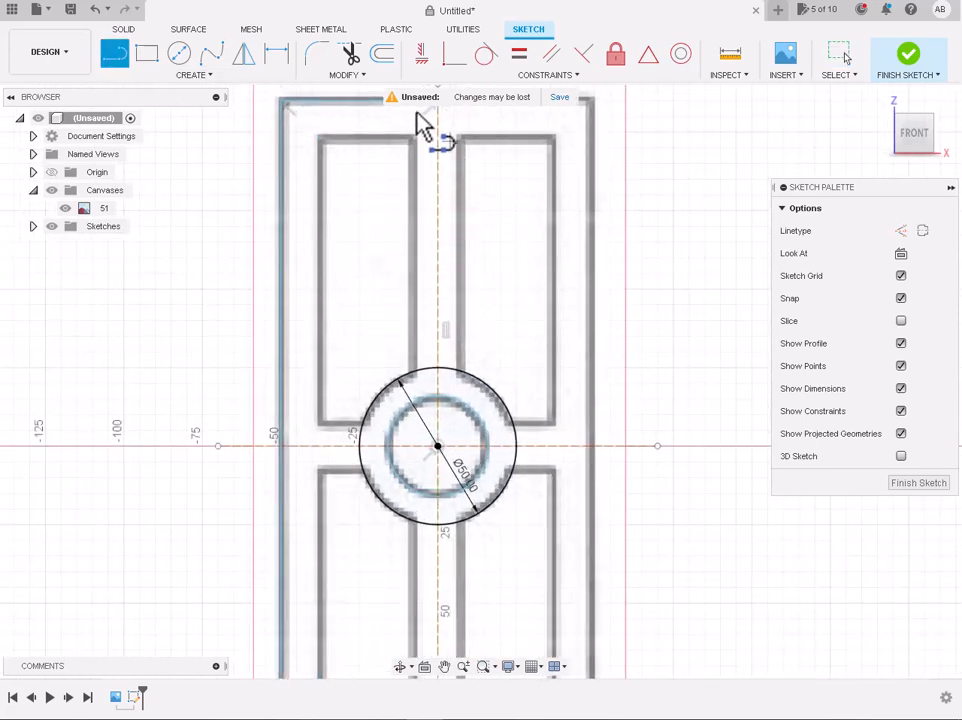
click(412, 113)
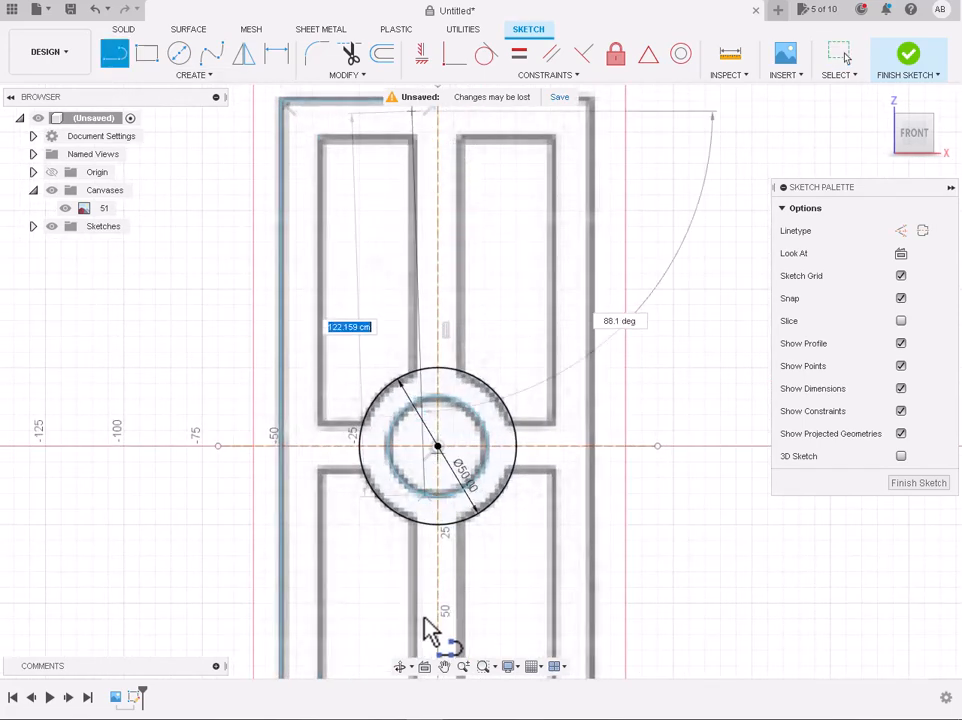
scroll(418, 624, down, 8)
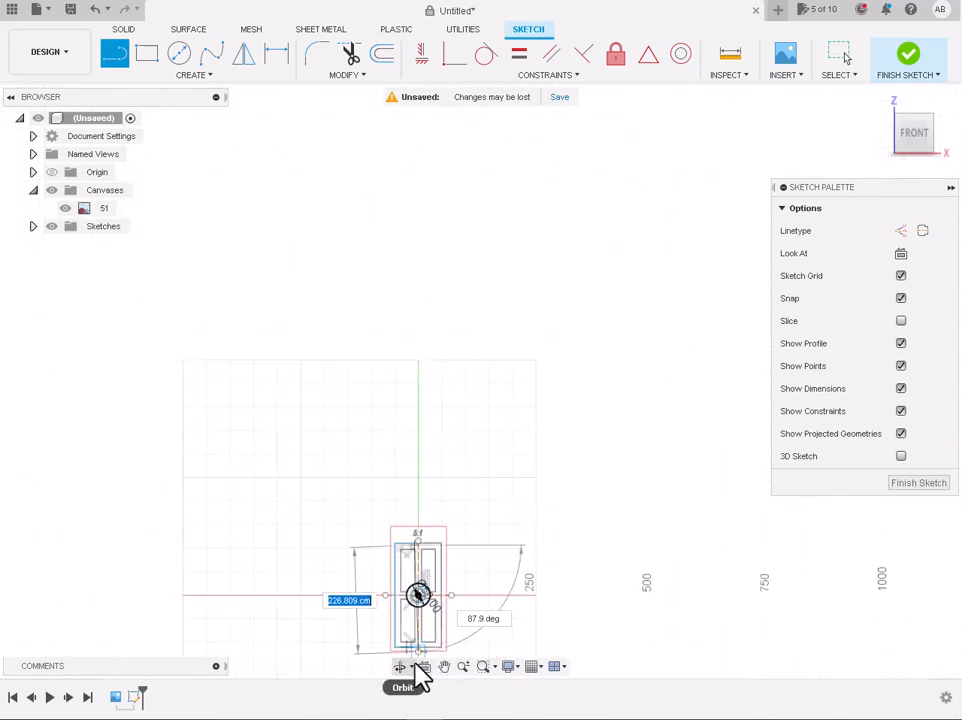
scroll(419, 670, down, 5)
scroll(418, 665, up, 3)
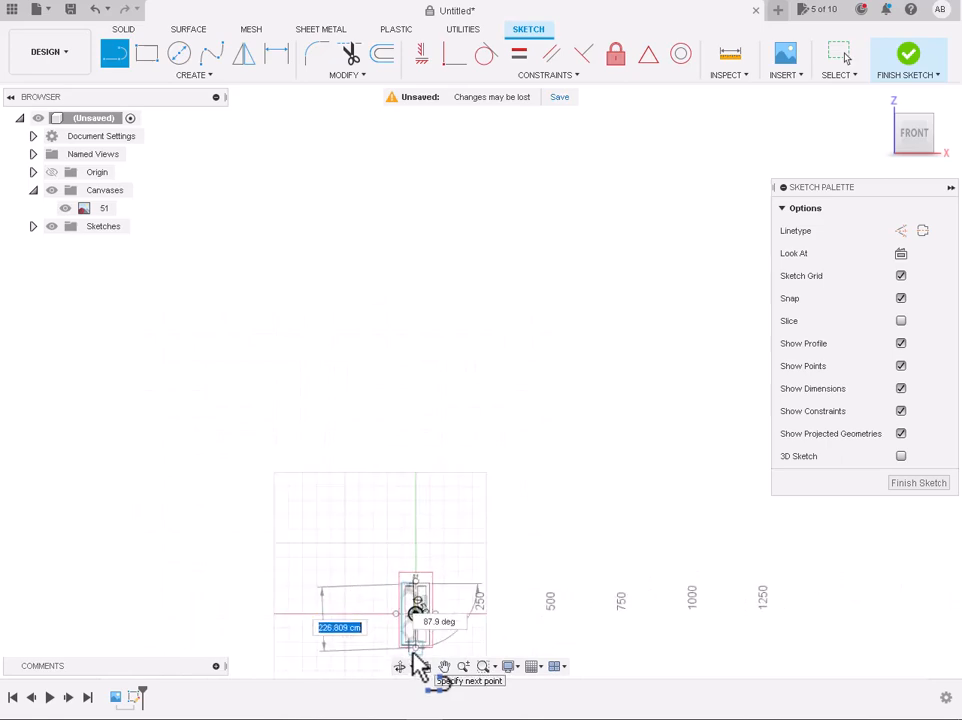
scroll(418, 665, up, 10)
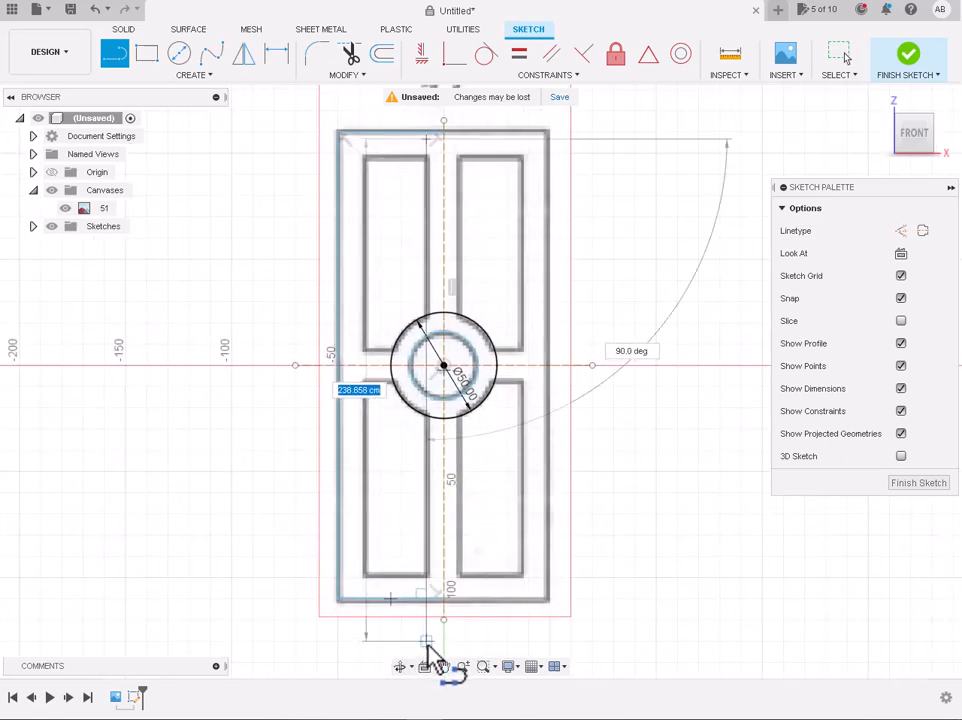
click(427, 650)
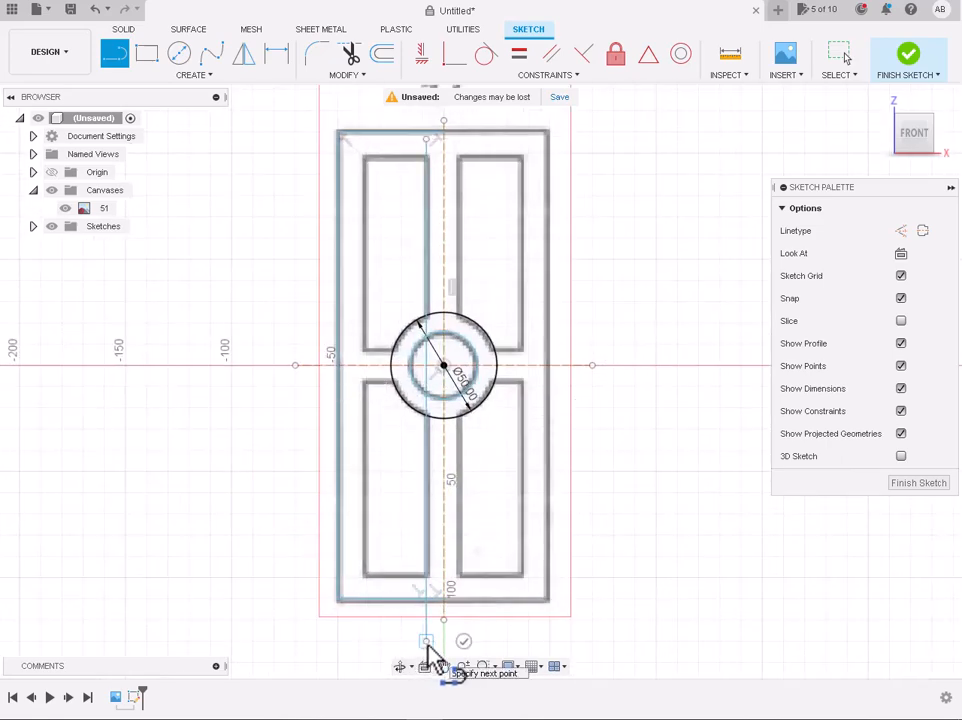
key(Escape)
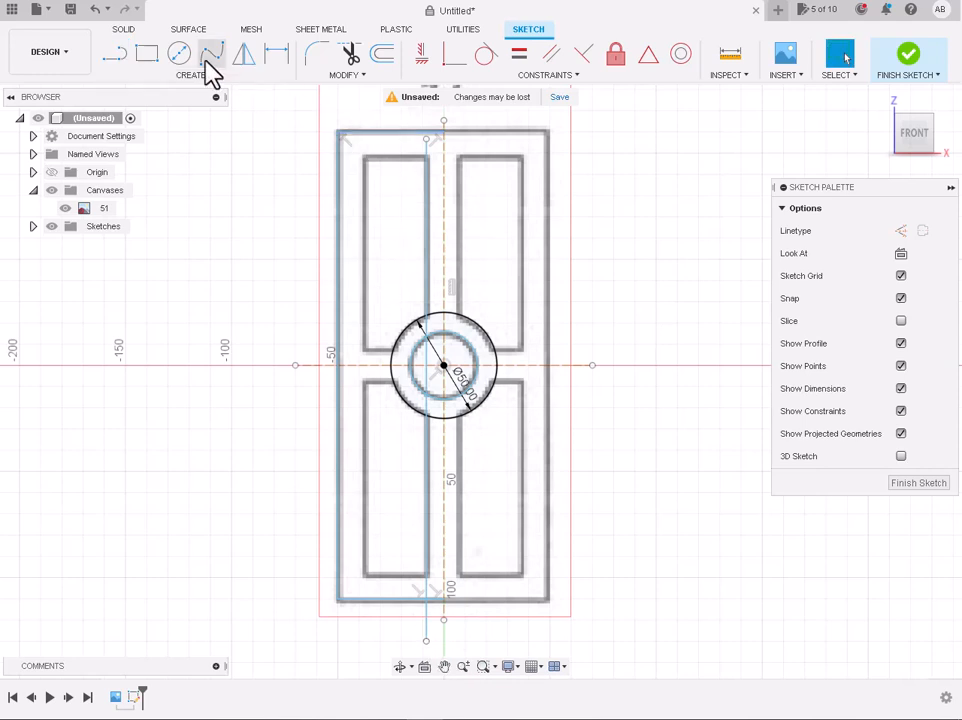
Draw a second vertical line along the left panels' outer edge, from near the door's top to below its bottom.
click(115, 54)
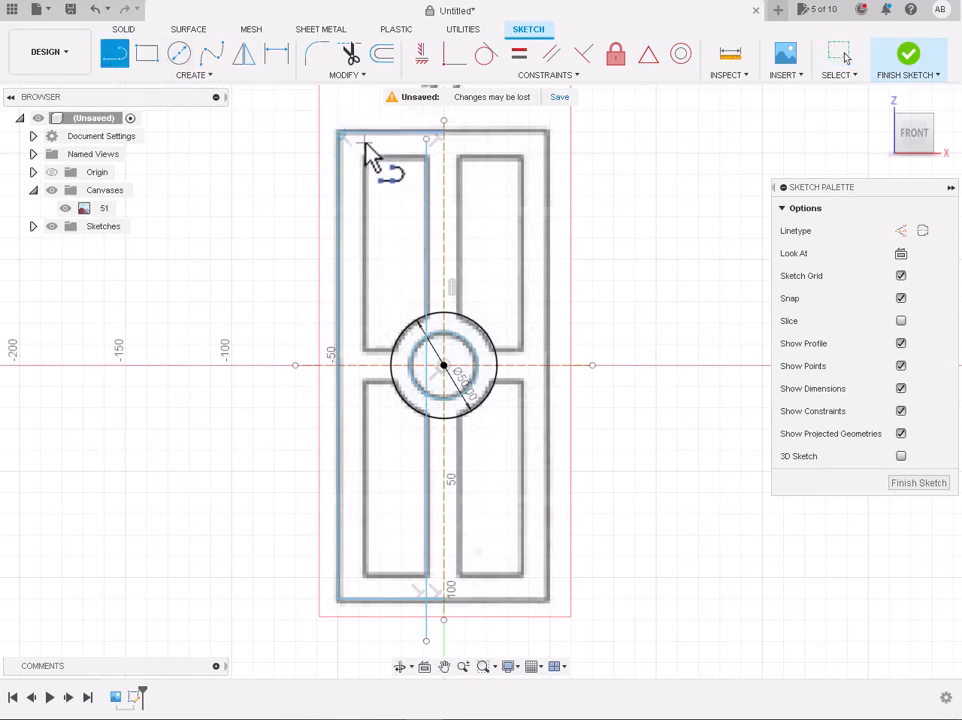
click(364, 144)
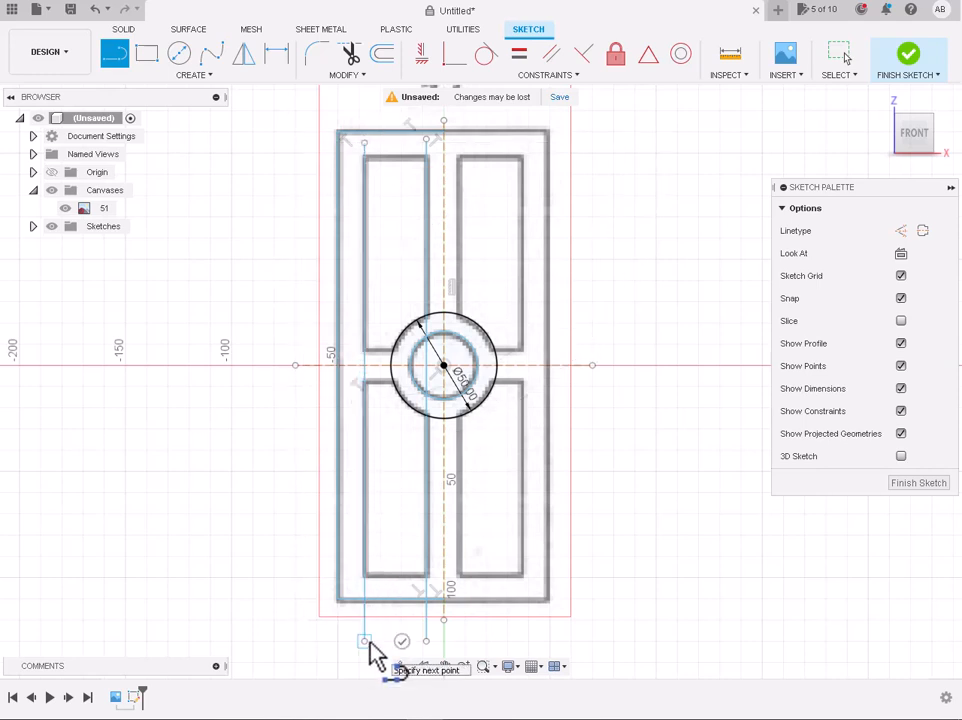
key(Escape)
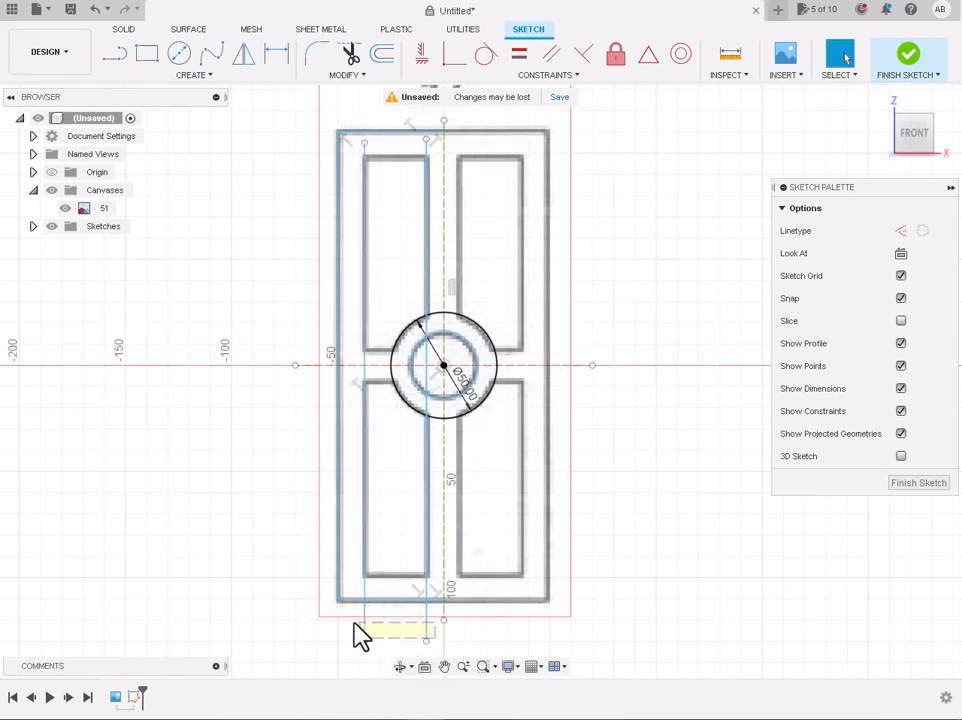
Convert both vertical lines along the left panels to construction lines.
drag(351, 626, 351, 626)
key(x)
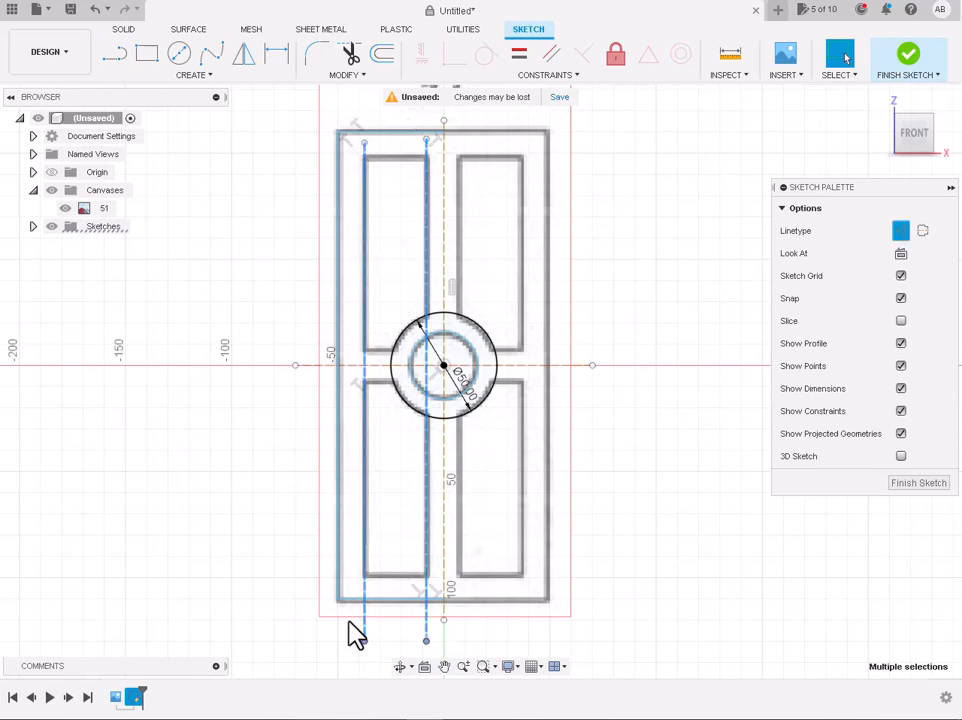
click(188, 328)
Trace the upper-left panel's inner edge down to the 50 cm circle, about 74 cm long, and its top edge, about 29 cm long.
scroll(411, 141, down, 1)
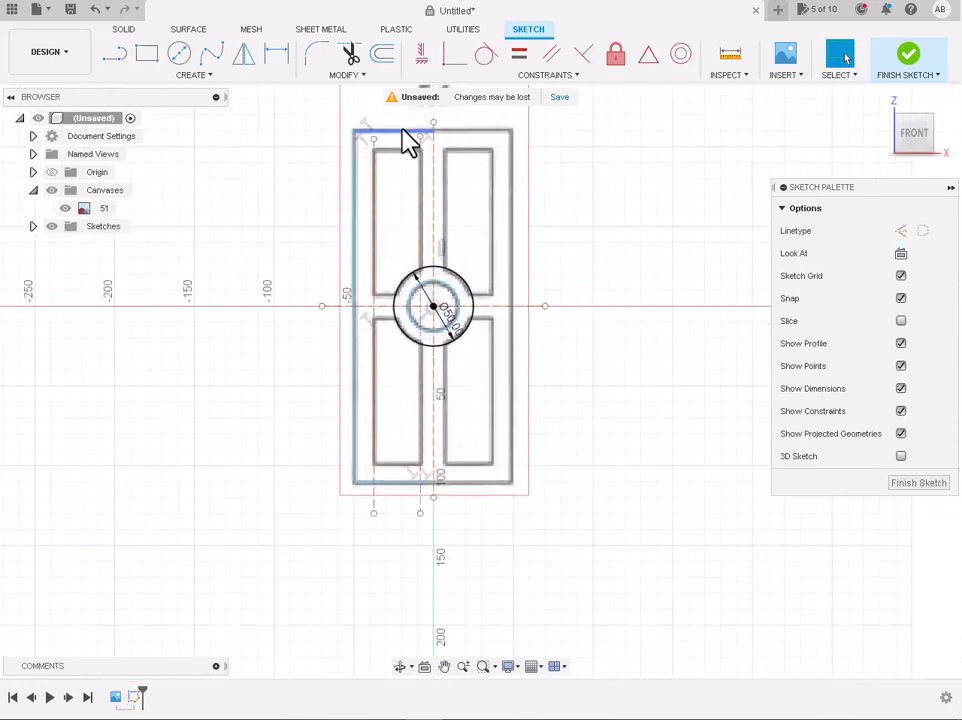
scroll(411, 143, up, 5)
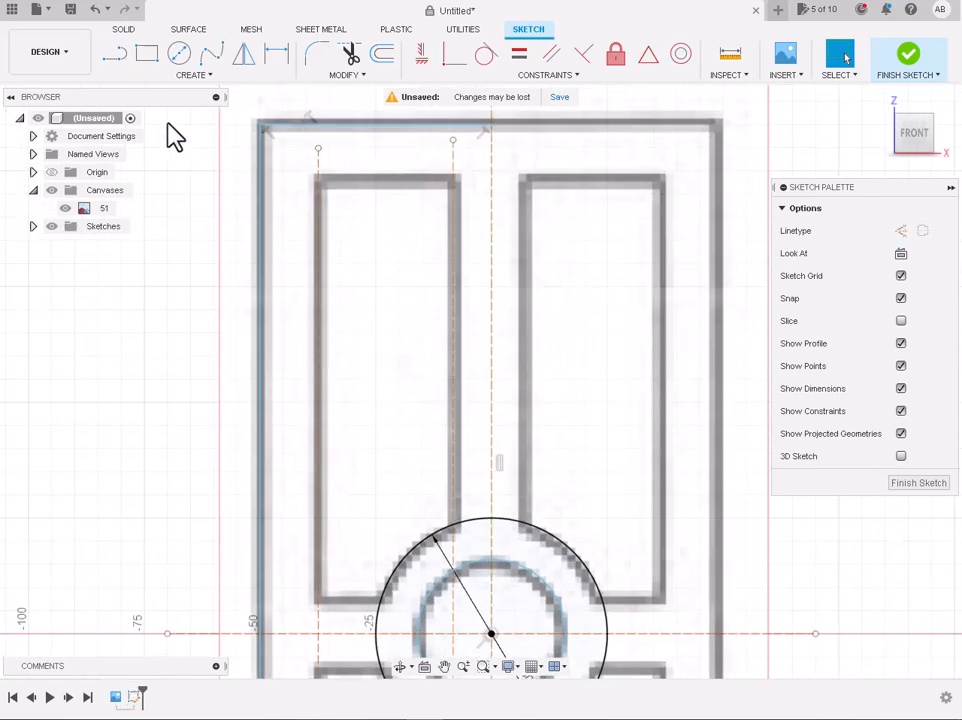
click(115, 54)
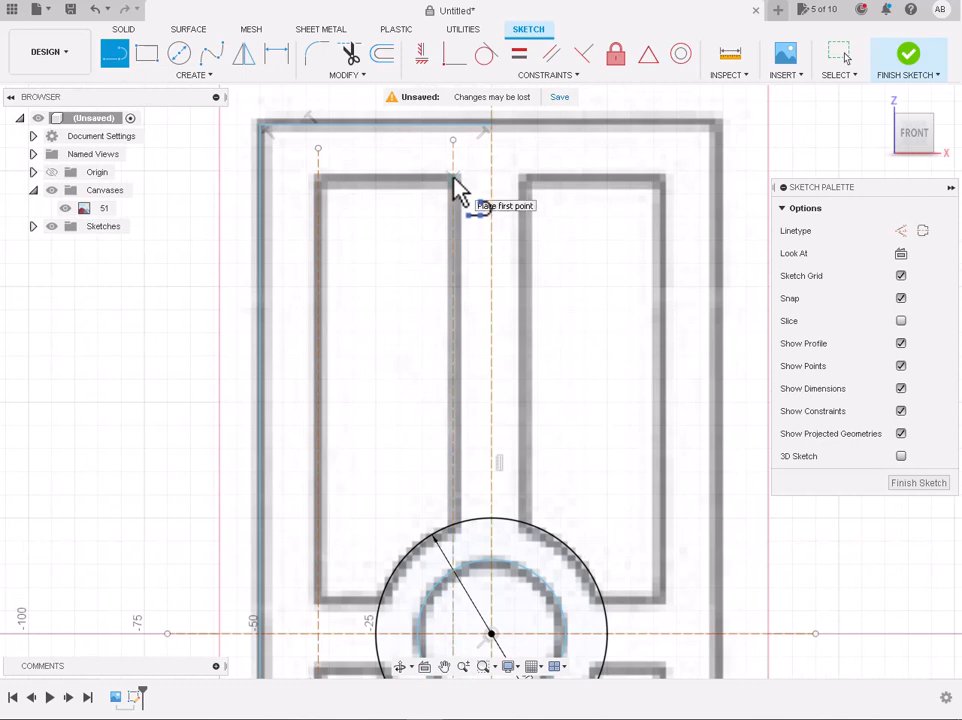
click(455, 185)
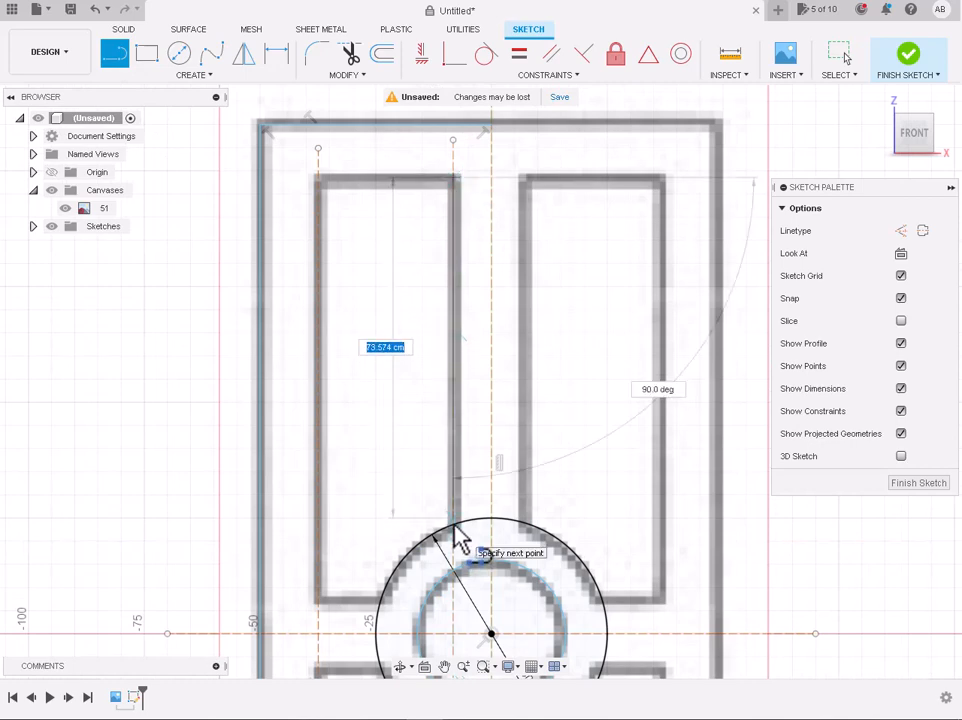
double_click(457, 536)
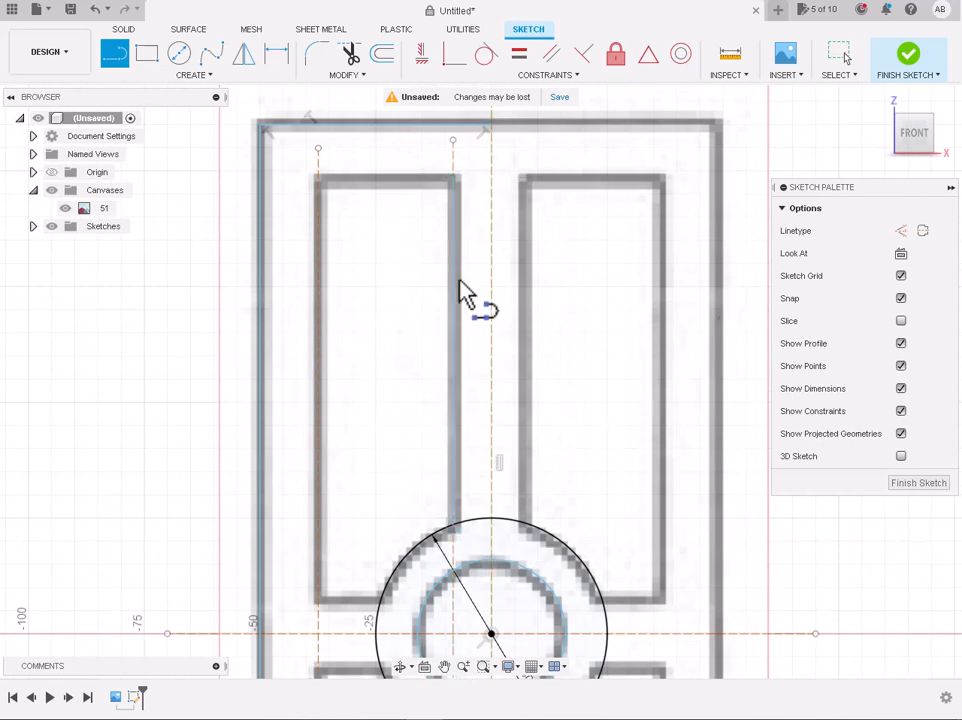
click(455, 178)
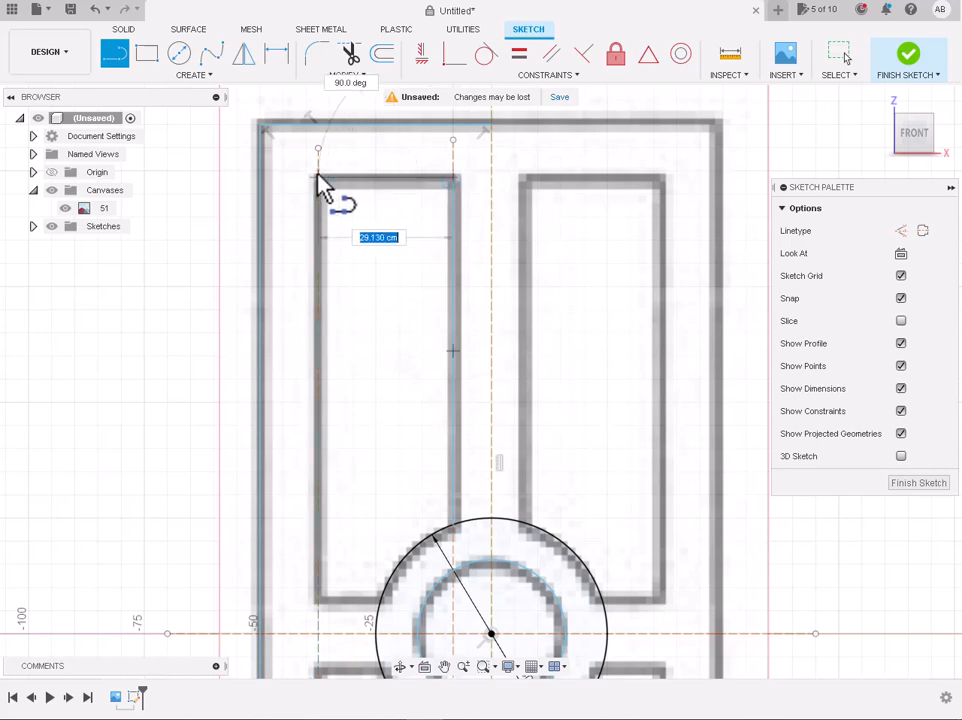
double_click(319, 180)
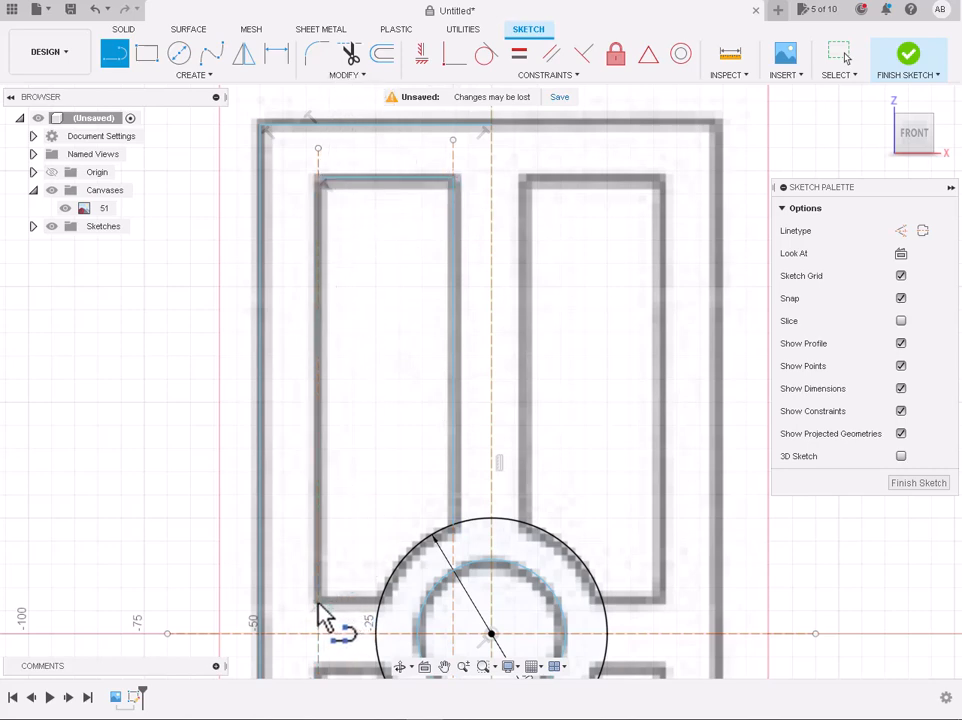
Trace the upper-left panel's outer edge, about 92 cm long, and its bottom edge up to the 50 cm circle.
click(318, 180)
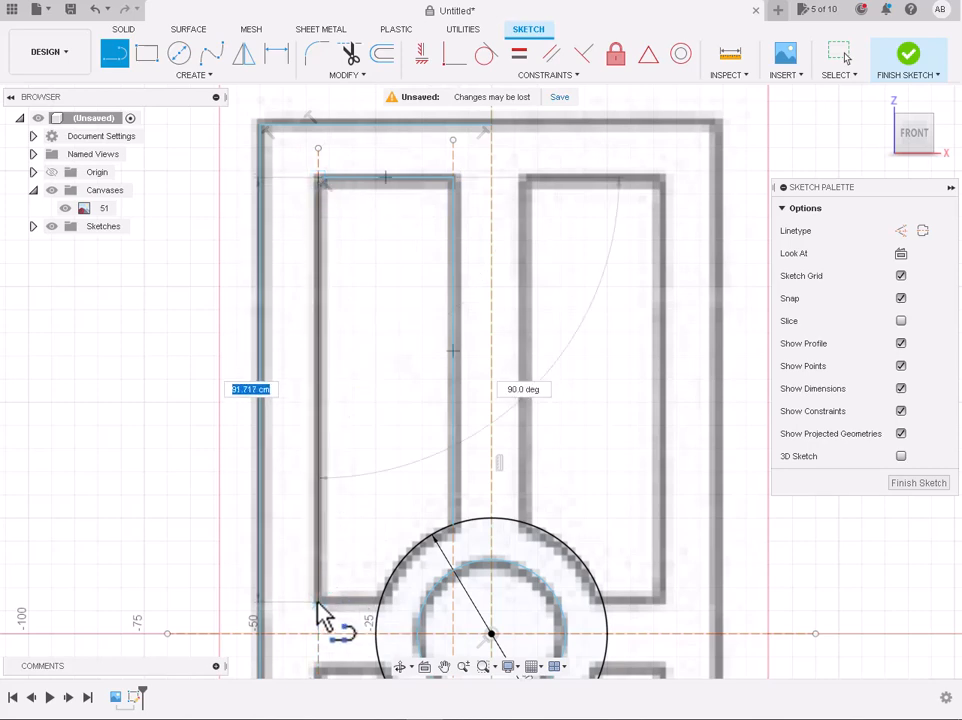
click(318, 603)
click(381, 603)
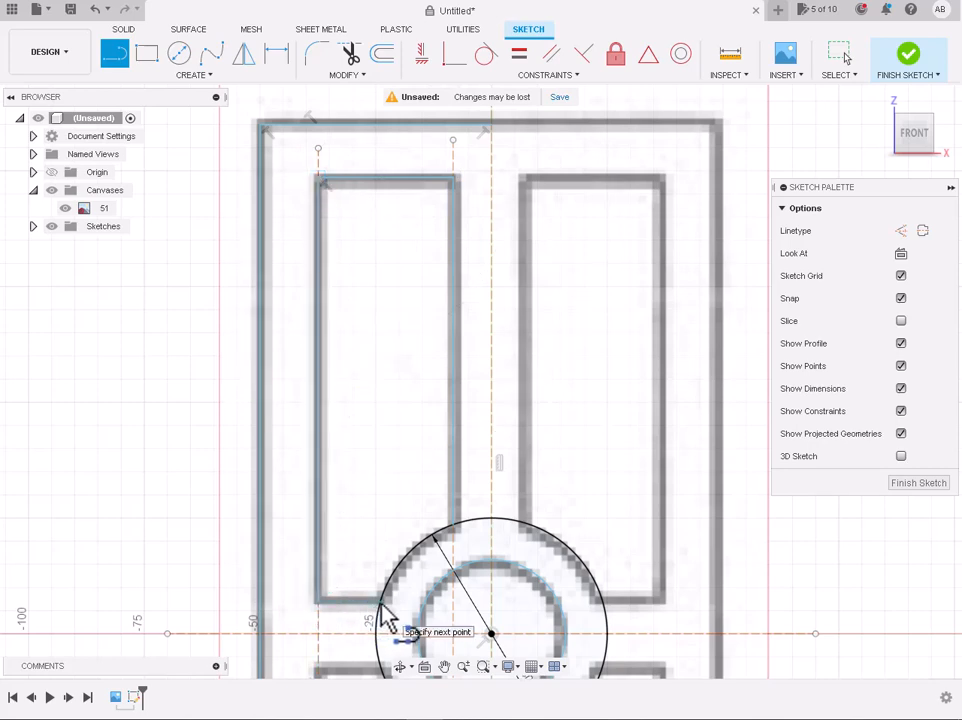
click(320, 610)
Trace the lower-left panel's top edge, about 13 cm long, from its outer corner to the 50 cm circle.
scroll(322, 614, down, 6)
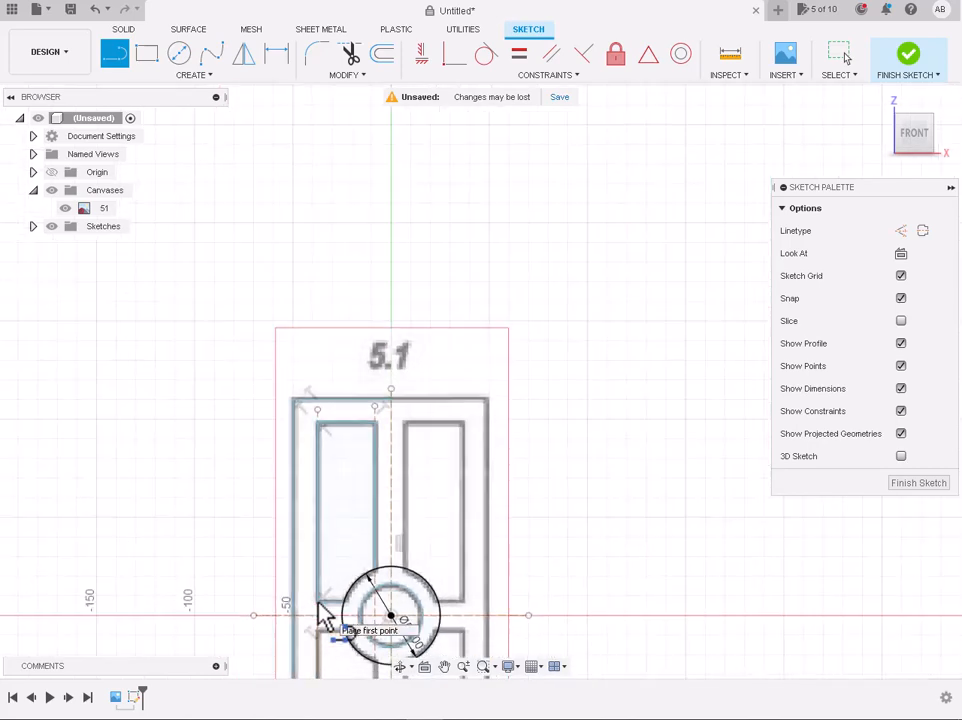
scroll(325, 630, up, 8)
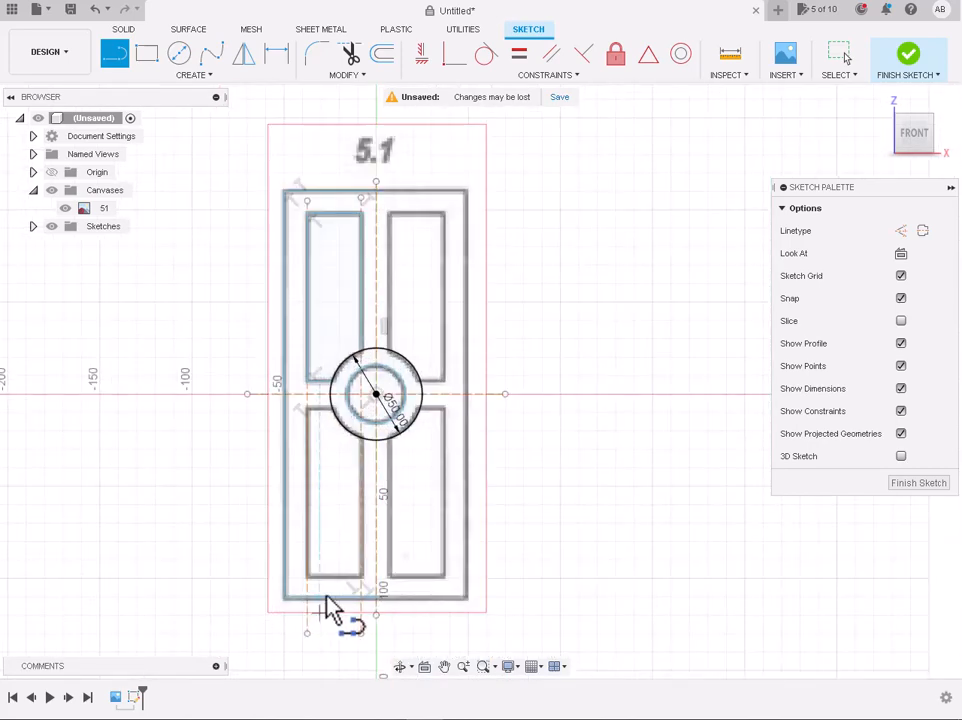
scroll(426, 389, up, 2)
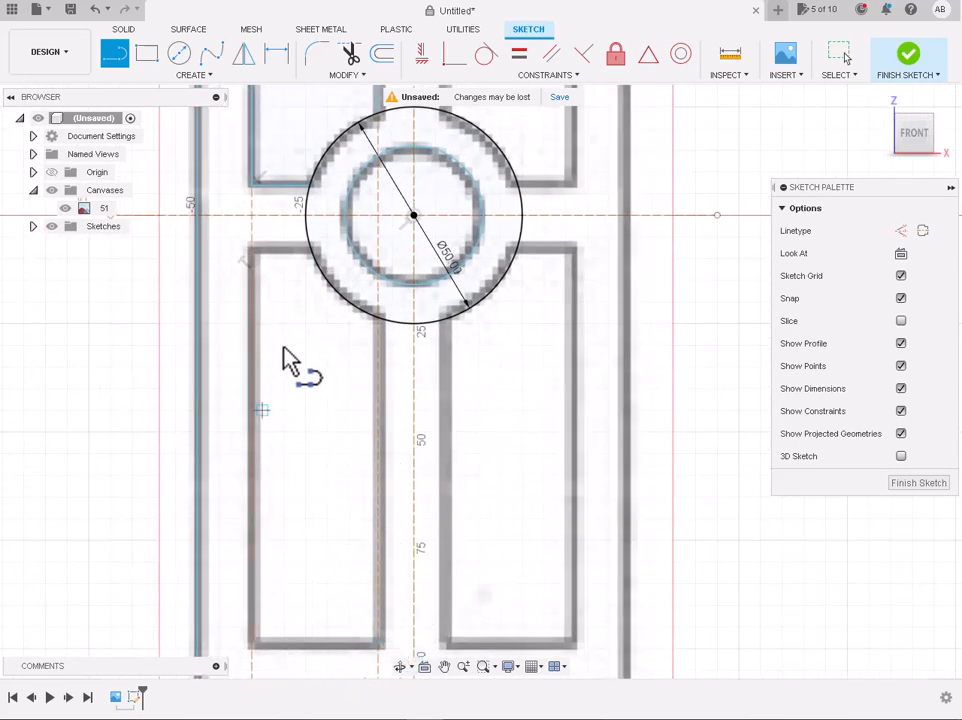
click(250, 248)
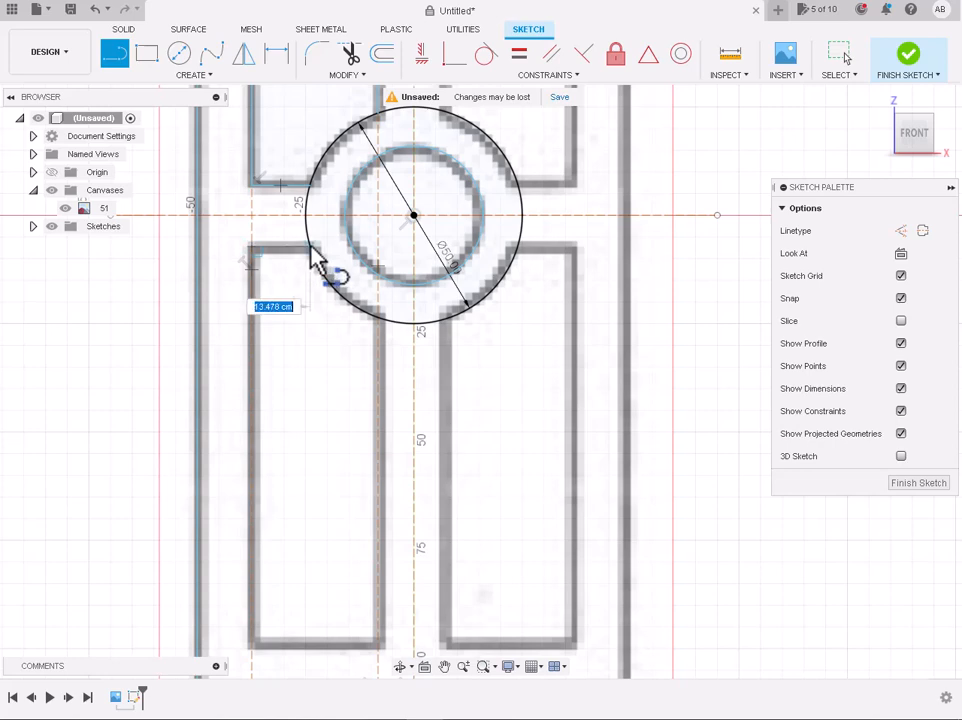
click(311, 246)
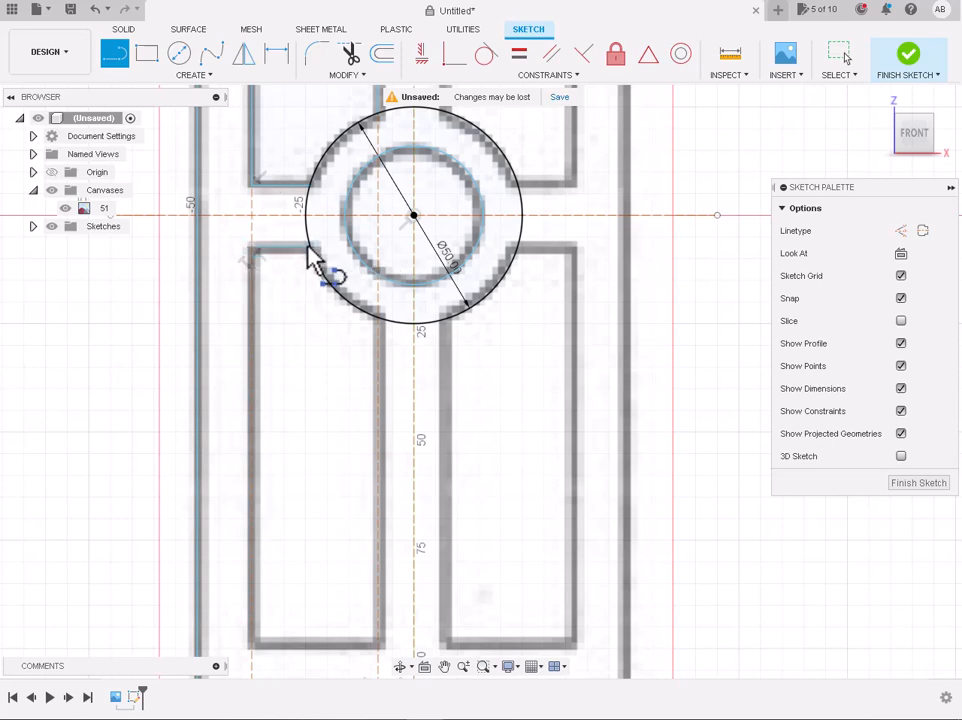
Trace the lower-left panel's outer edge, about 93 cm long, and its inner edge up to the 50 cm circle.
click(251, 248)
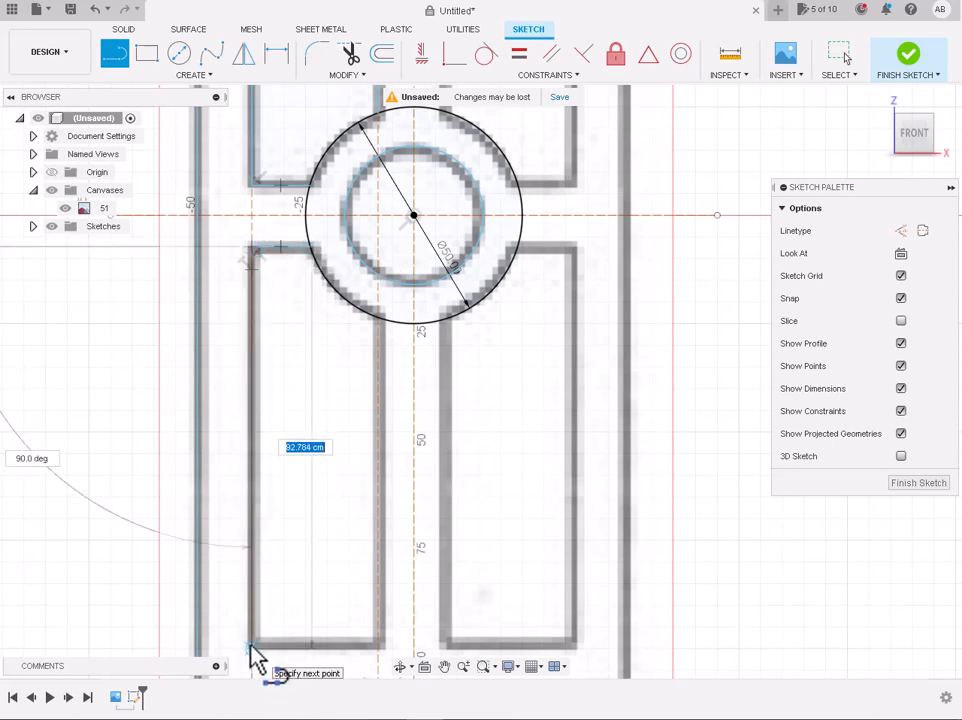
click(252, 648)
click(379, 648)
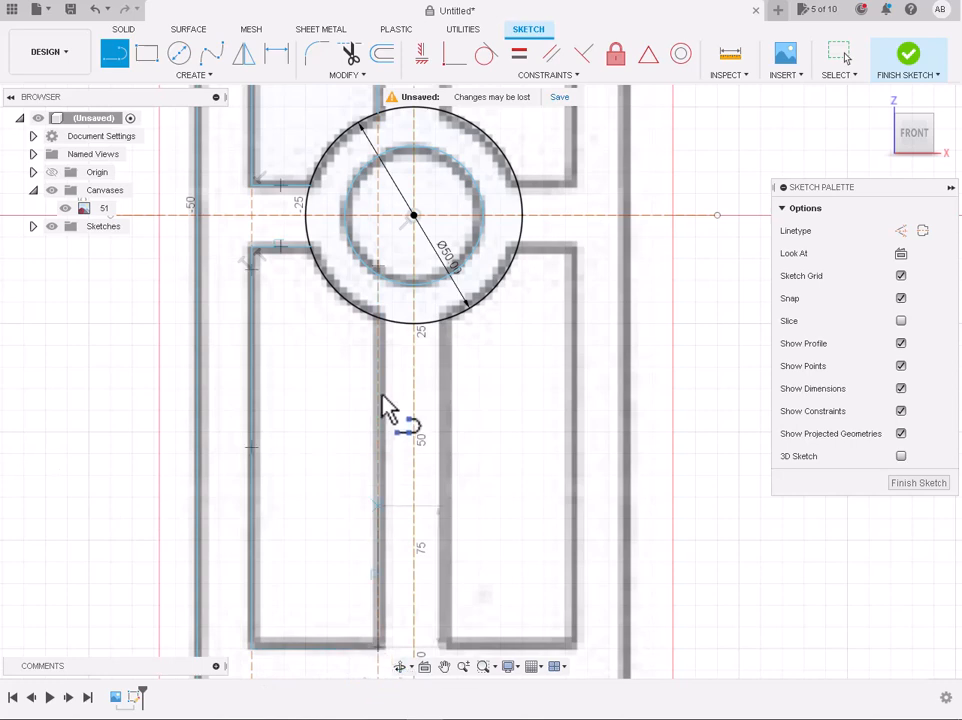
key(Escape)
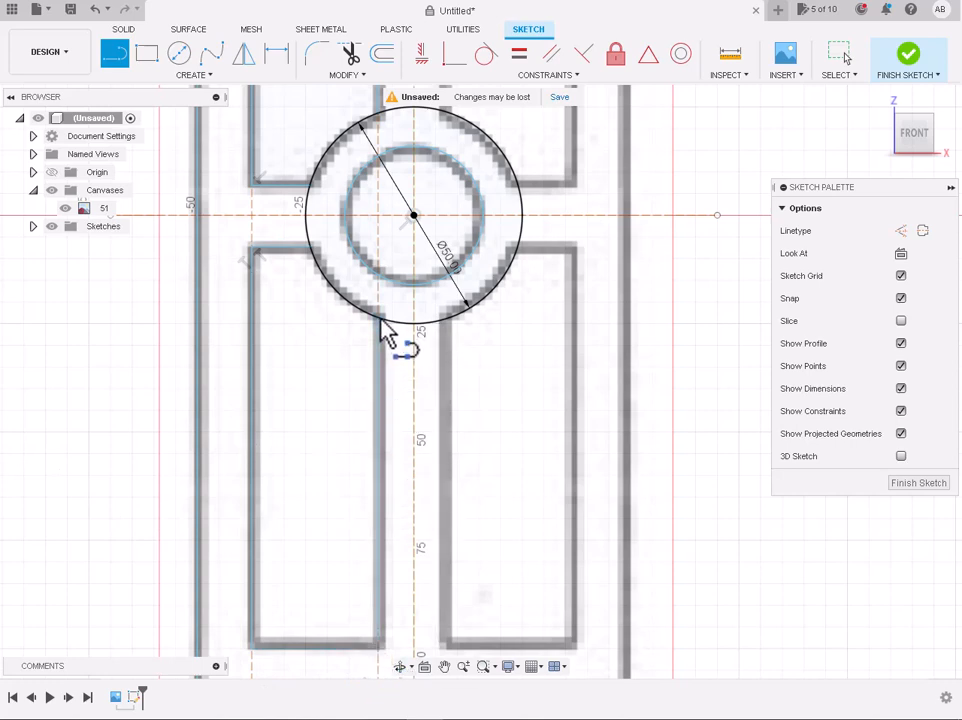
scroll(386, 333, down, 3)
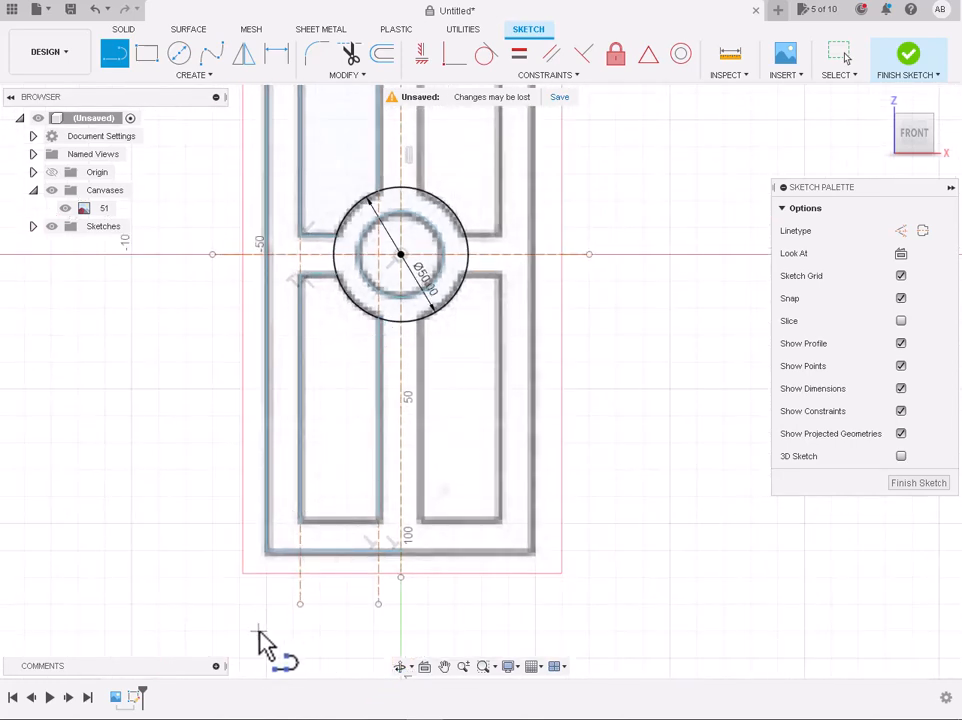
key(Escape)
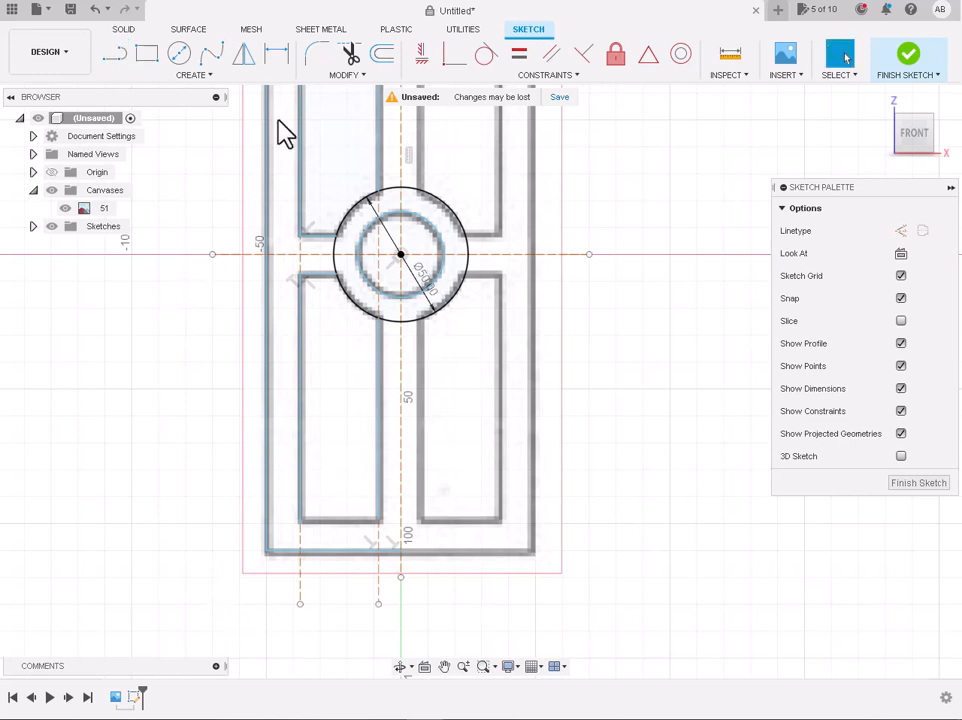
Trim the 50 cm circle between the two left panels and from each panel's inner edge to the vertical centreline.
click(350, 53)
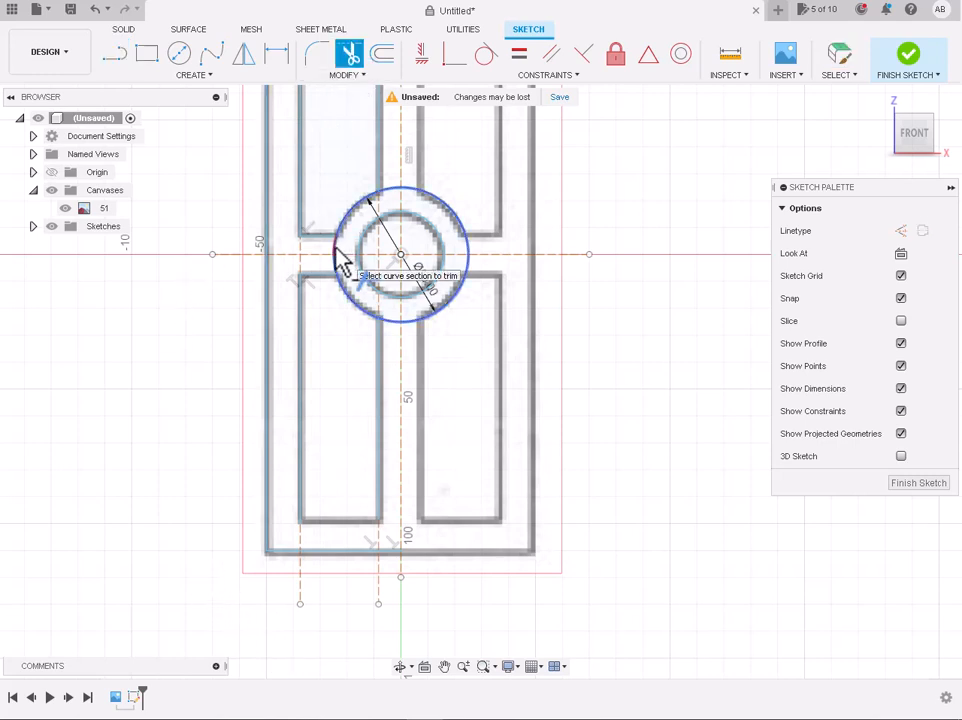
scroll(343, 262, up, 2)
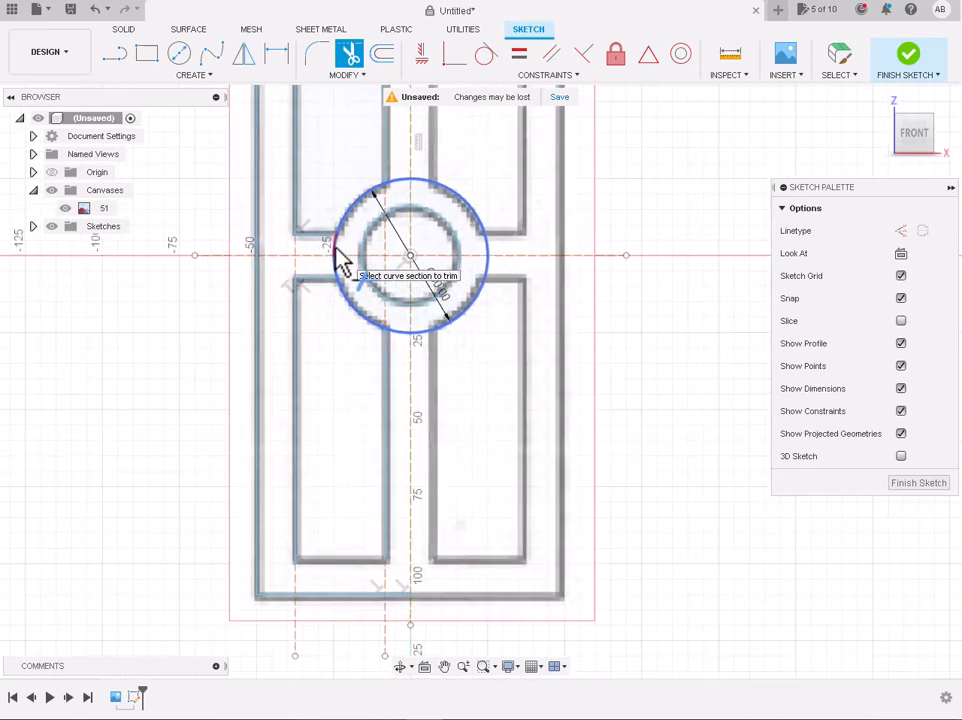
click(343, 262)
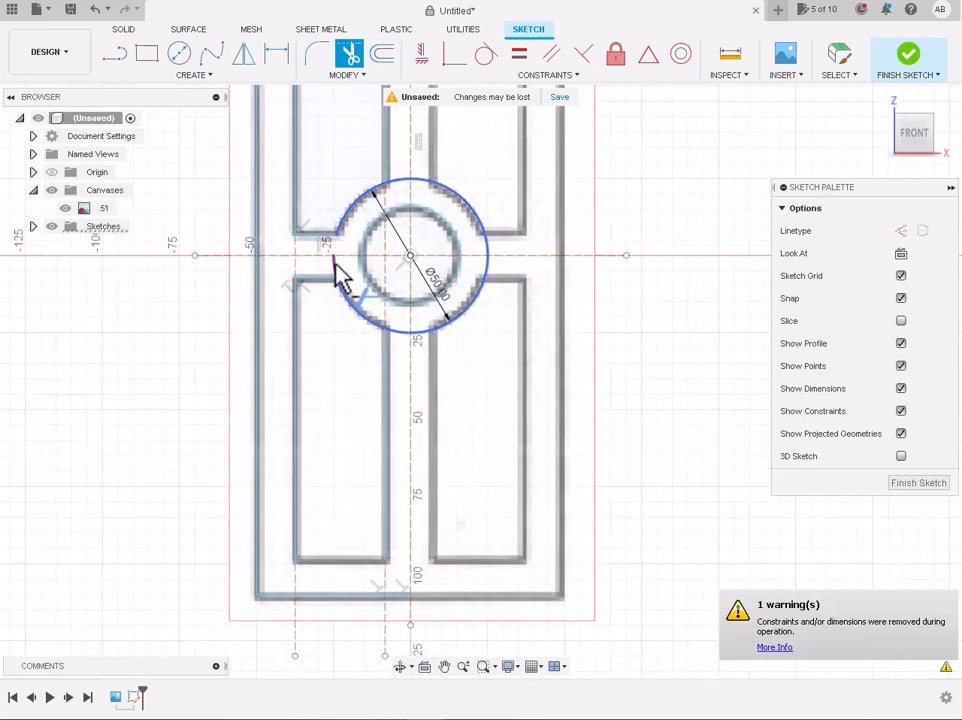
scroll(365, 275, up, 2)
scroll(395, 180, up, 2)
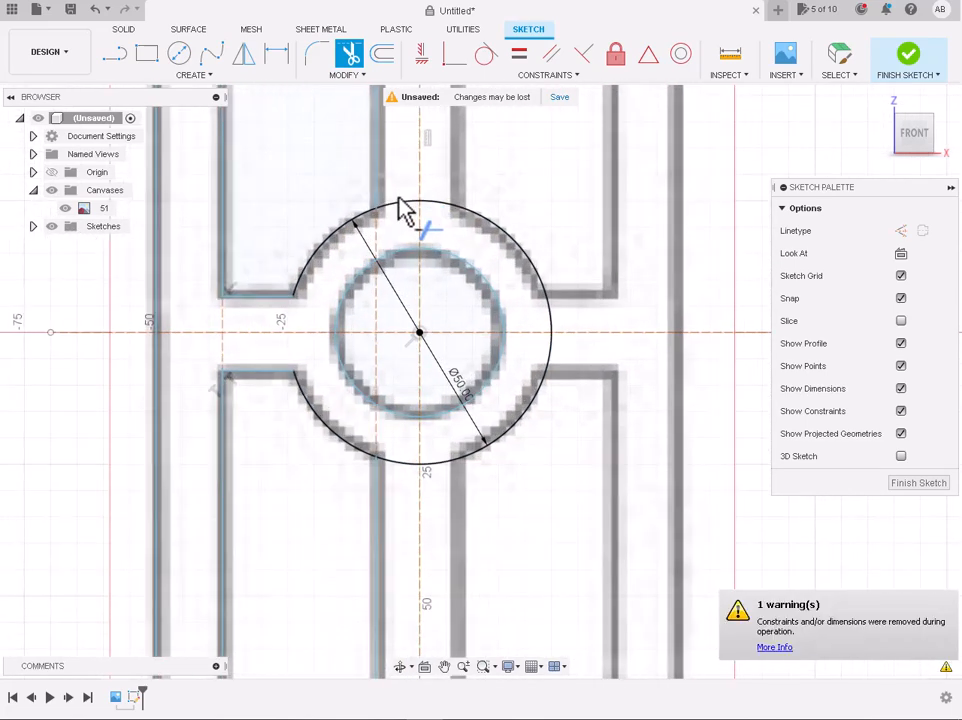
click(410, 211)
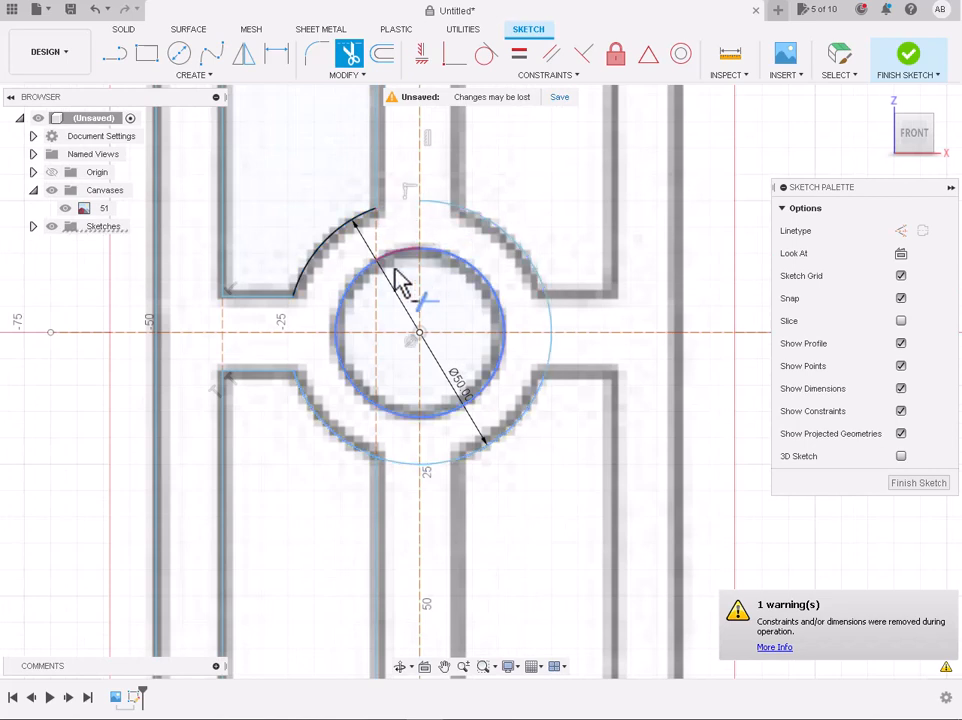
click(403, 468)
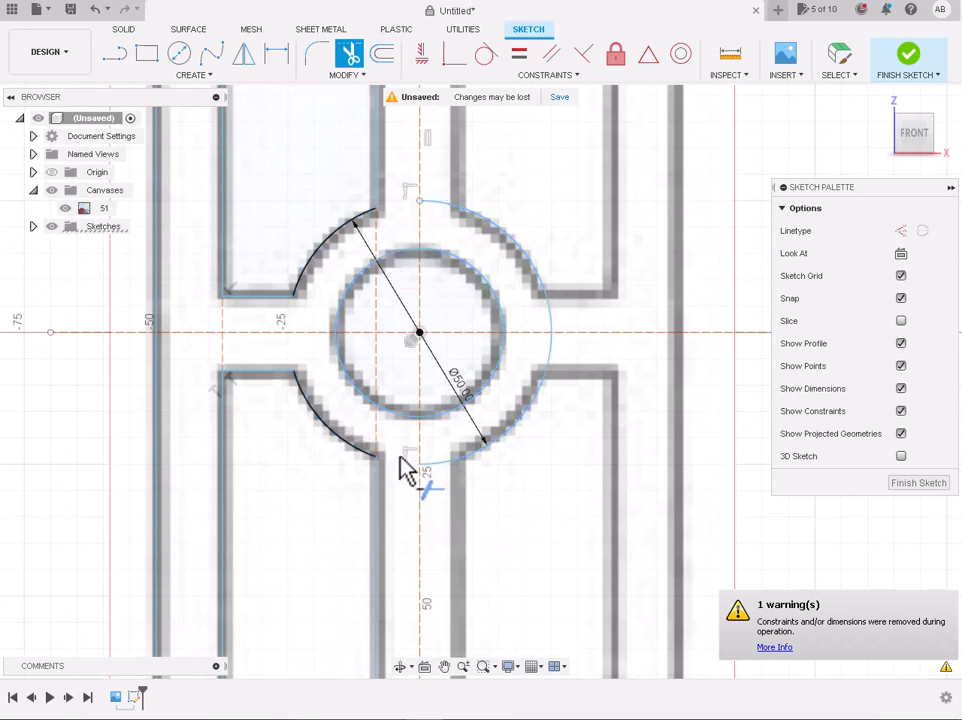
Delete the 50 cm diameter dimension and the remaining right half of the outer circle.
key(Escape)
click(393, 290)
key(Delete)
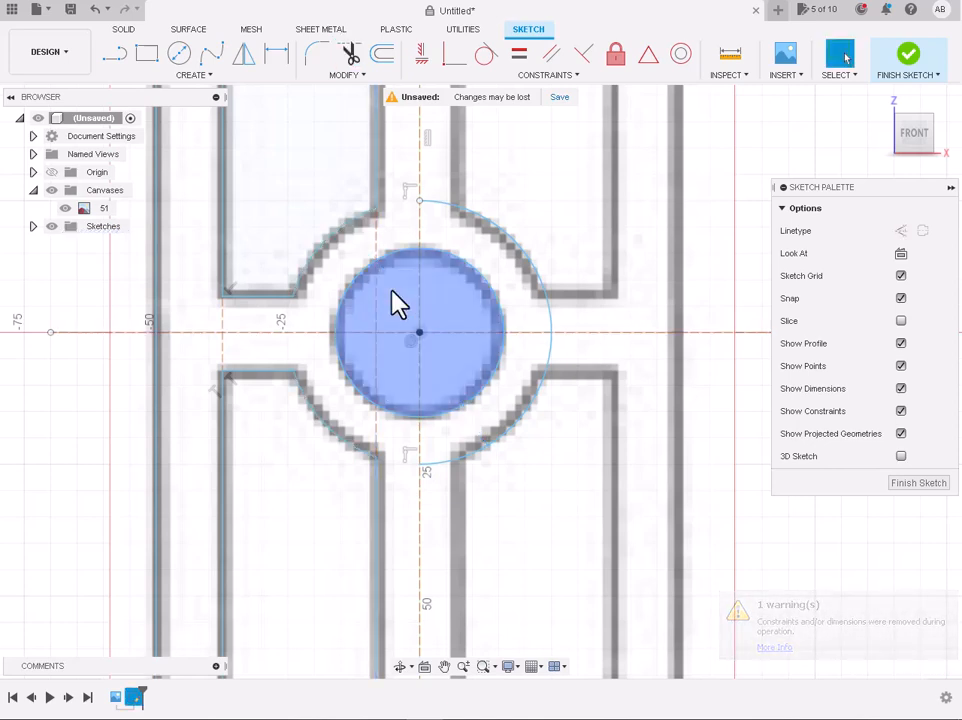
click(453, 209)
key(Delete)
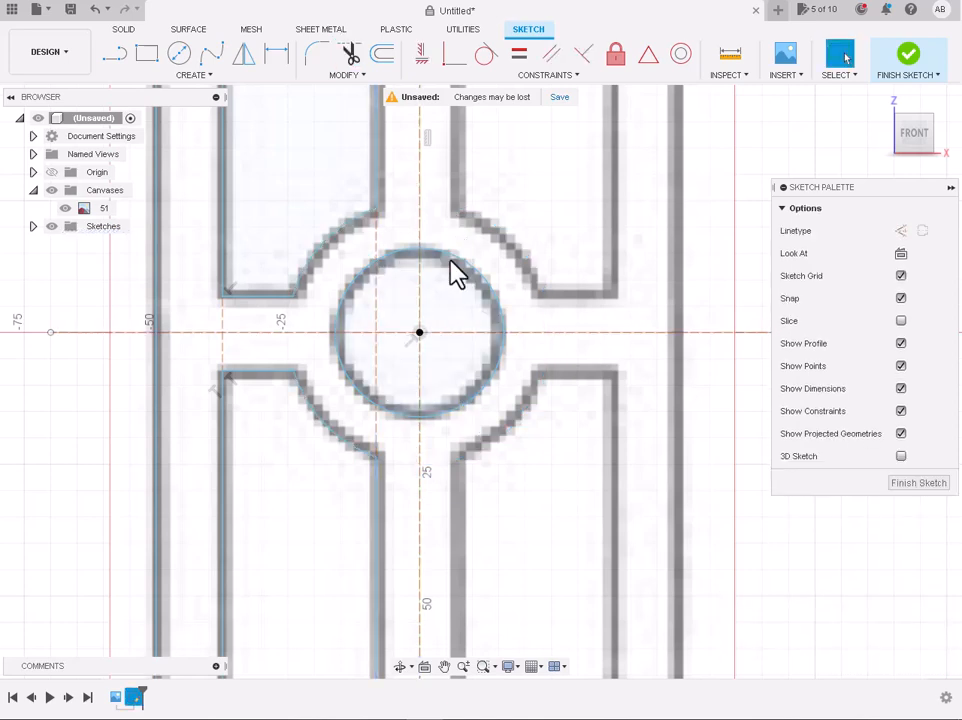
Trim away the inner circle's right half at the vertical centreline.
click(349, 53)
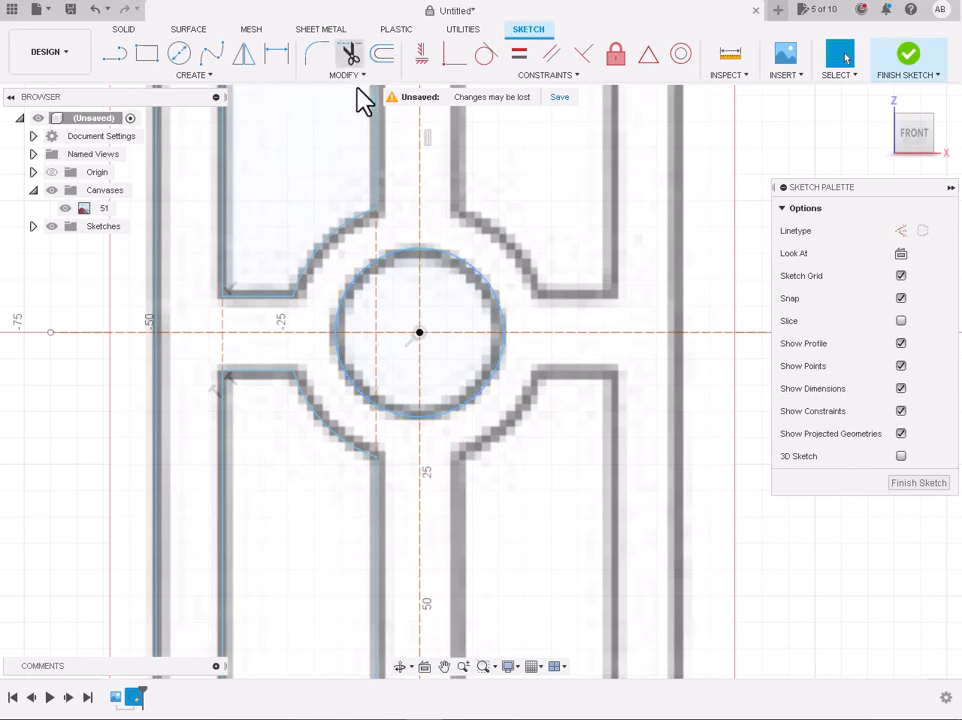
click(490, 394)
key(Escape)
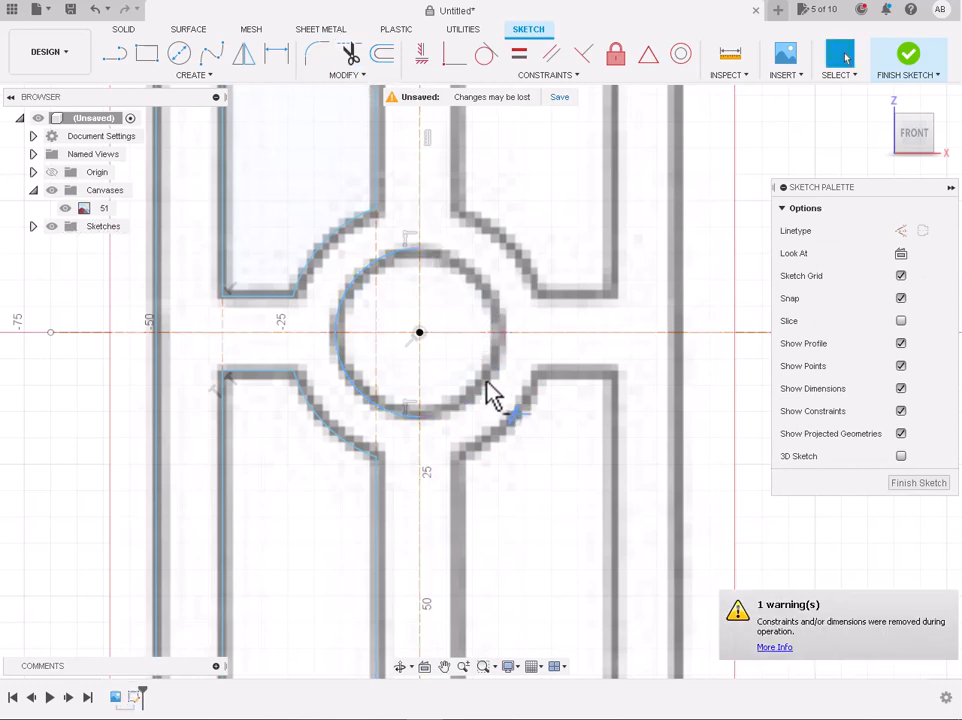
scroll(490, 394, down, 5)
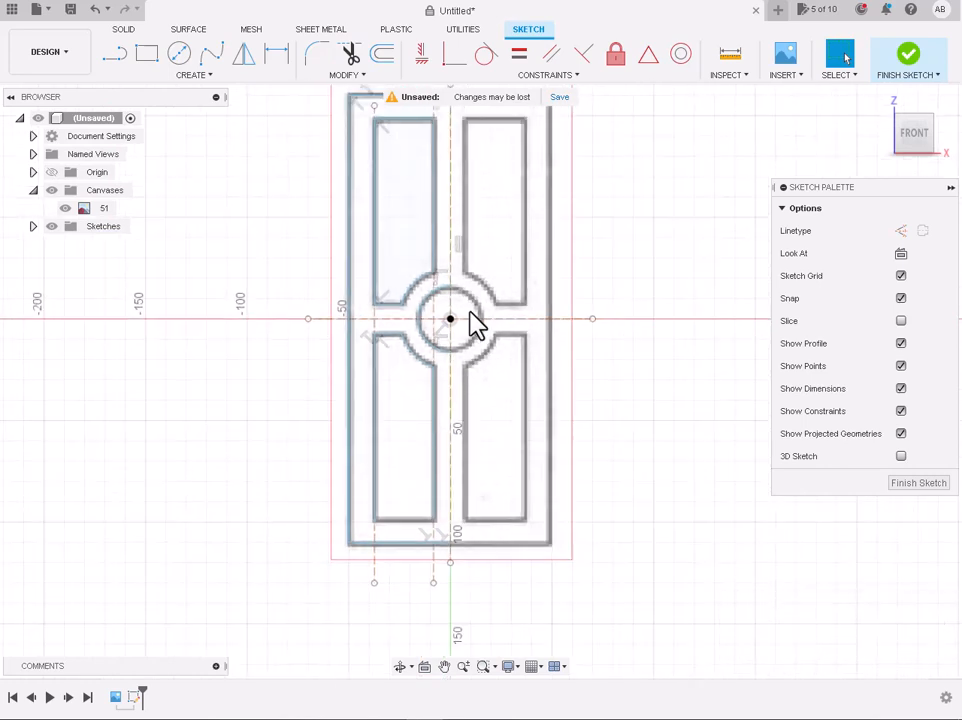
scroll(472, 325, down, 4)
drag(452, 425, 509, 563)
scroll(471, 298, down, 3)
scroll(472, 297, up, 6)
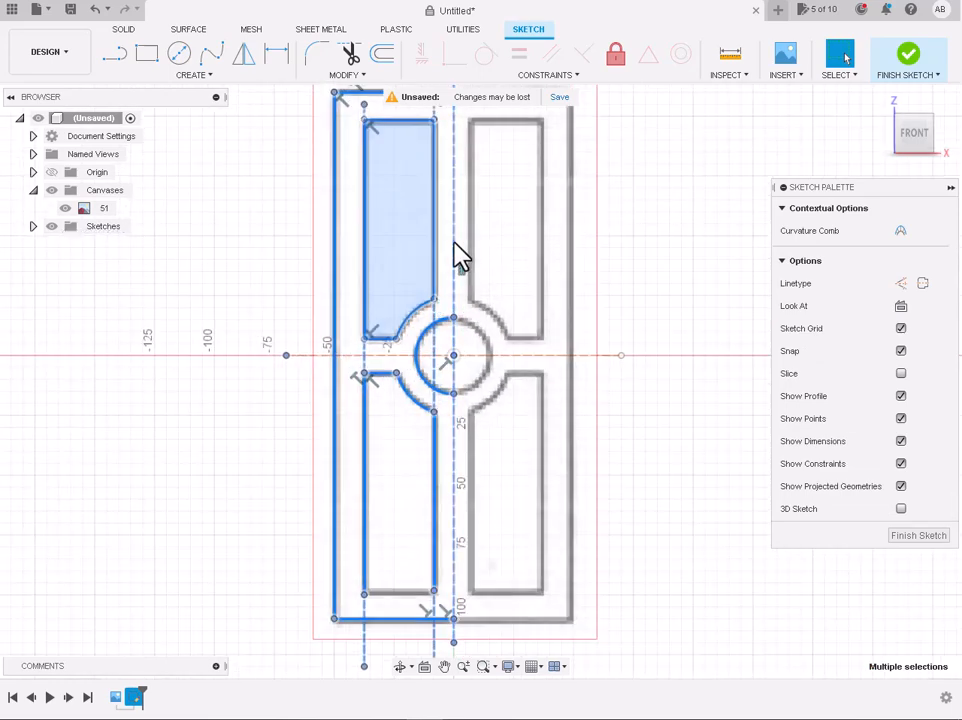
Delete the two vertical construction lines along the left panels' inner and outer edges.
scroll(445, 385, up, 1)
scroll(445, 378, up, 2)
click(436, 369)
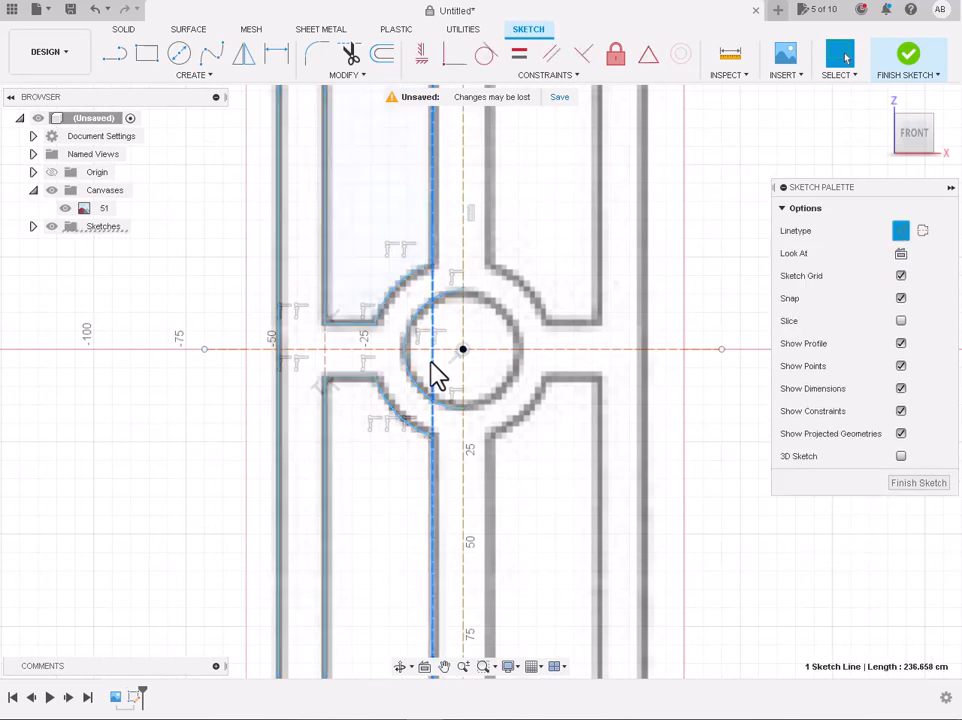
shift+click(325, 363)
key(Escape)
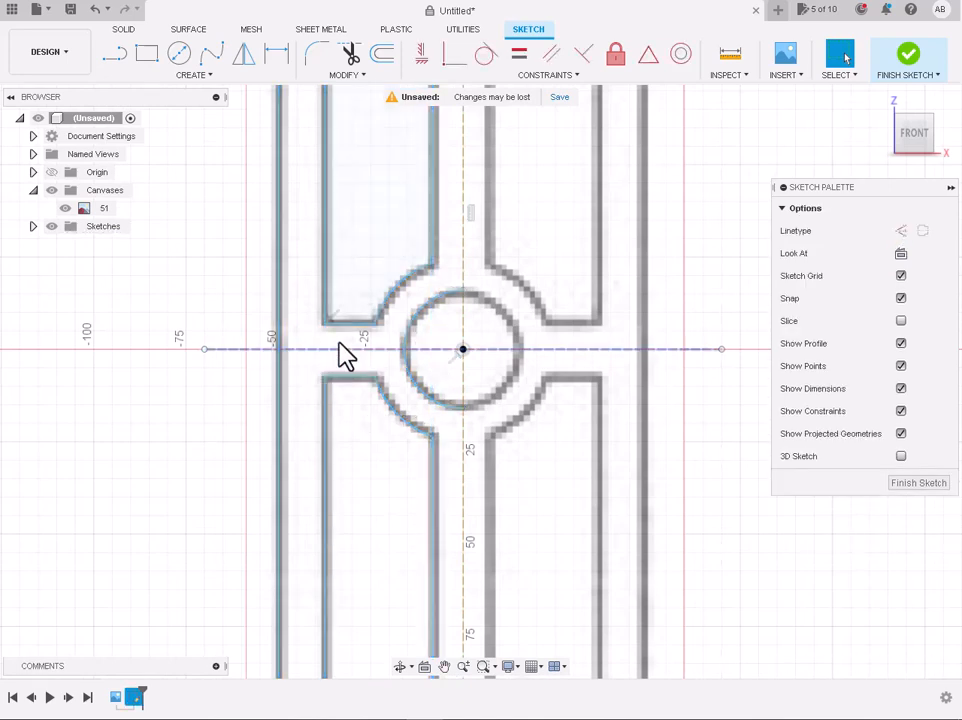
Mirror the door's left-half geometry about the vertical centreline to create the right half.
scroll(340, 355, down, 4)
mouse_move(263, 135)
mouse_down()
mouse_move(520, 702)
mouse_move(389, 515)
mouse_up()
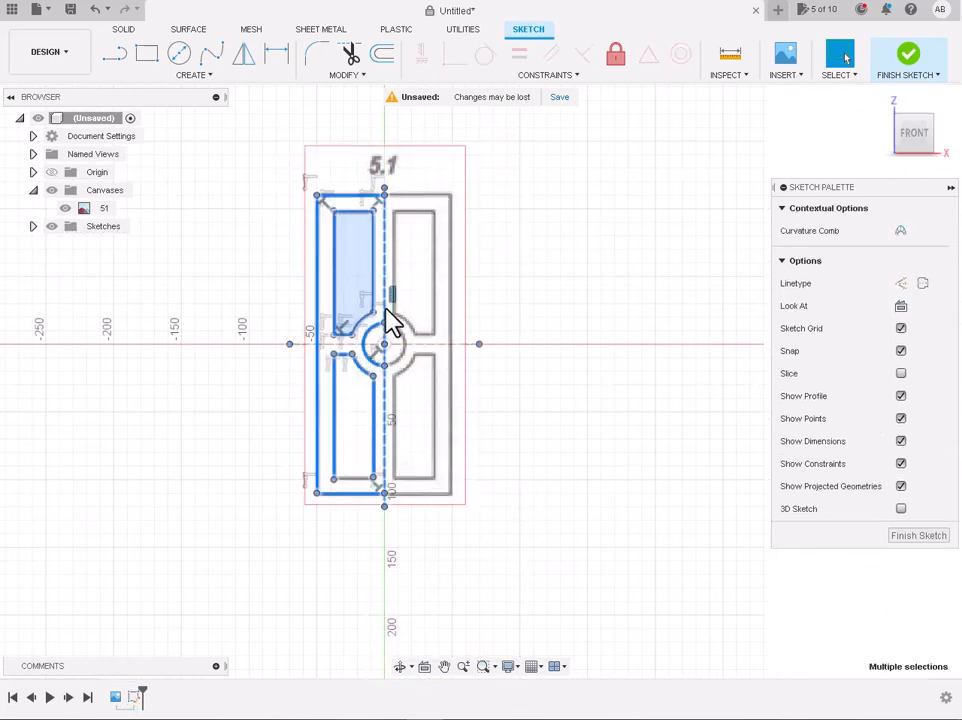
click(244, 55)
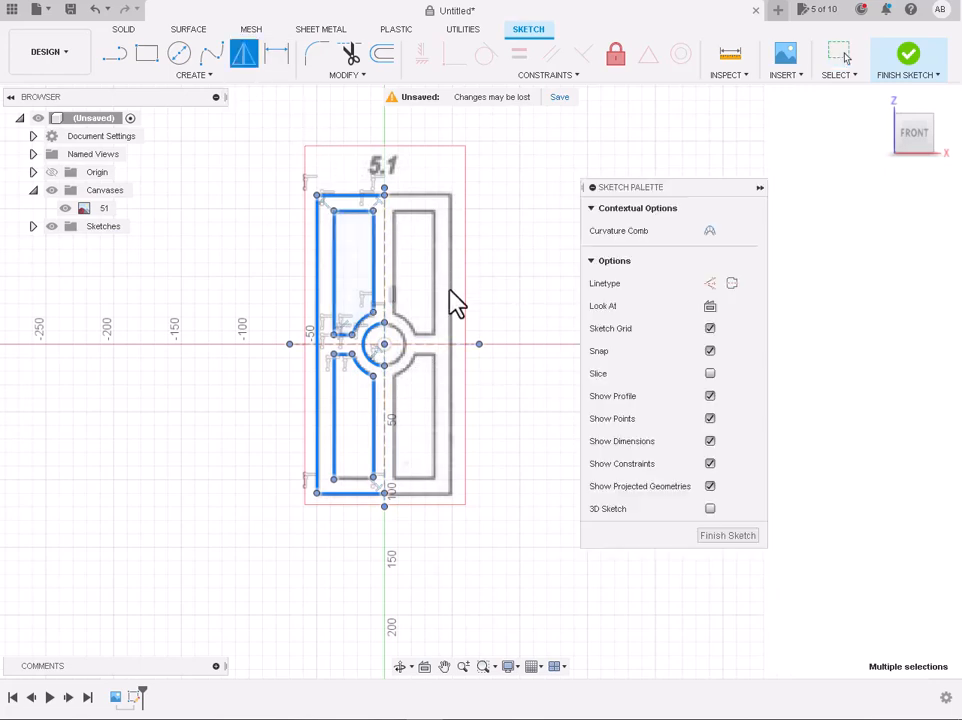
click(385, 264)
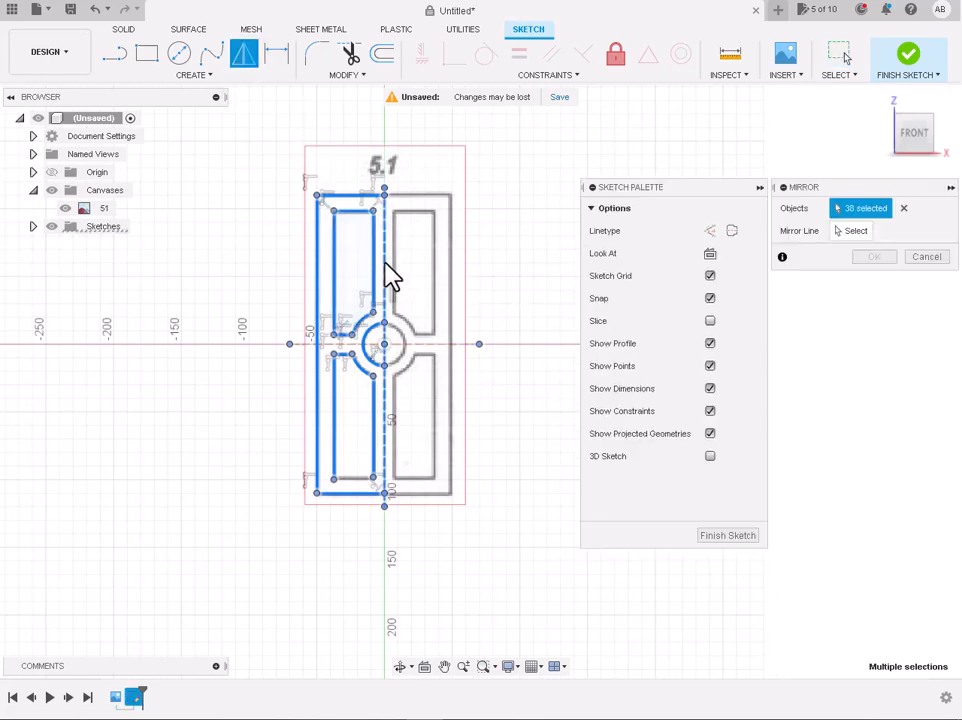
click(385, 275)
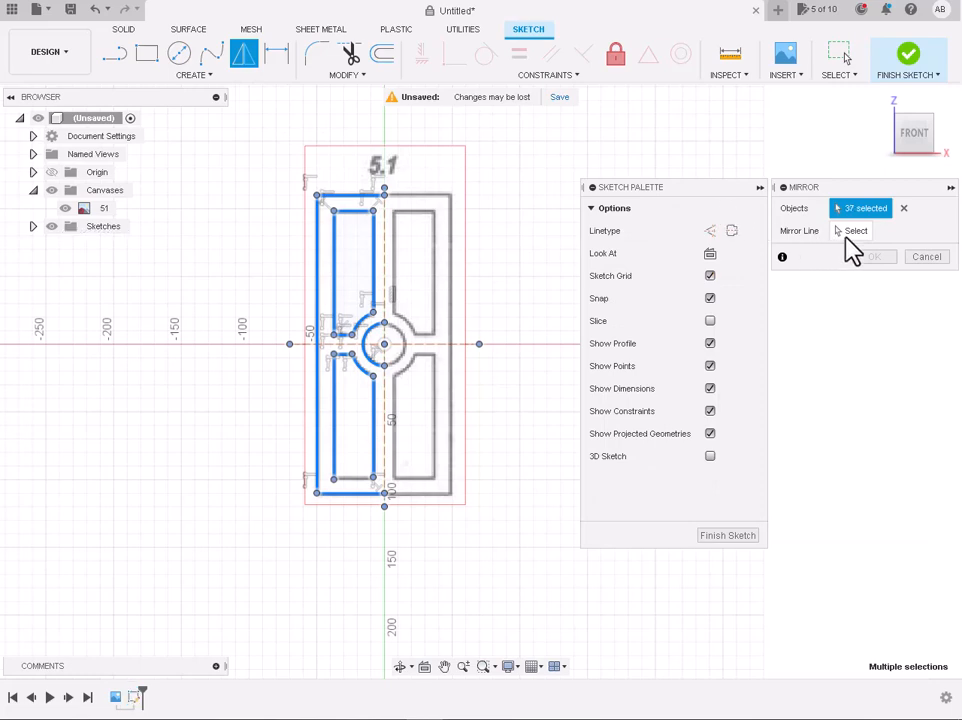
click(851, 231)
click(386, 266)
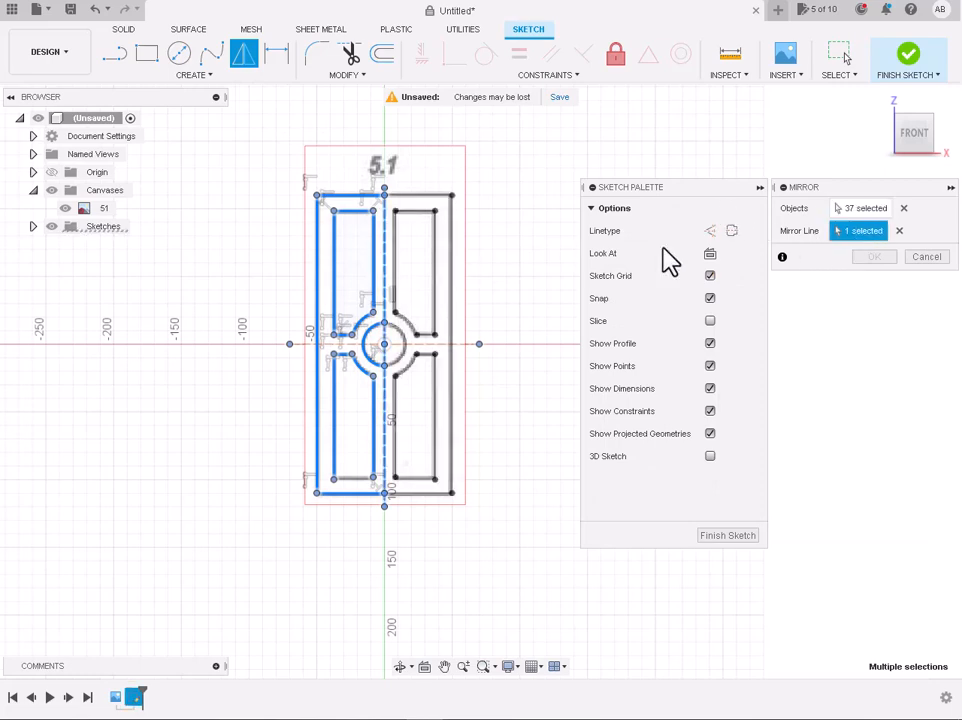
click(872, 257)
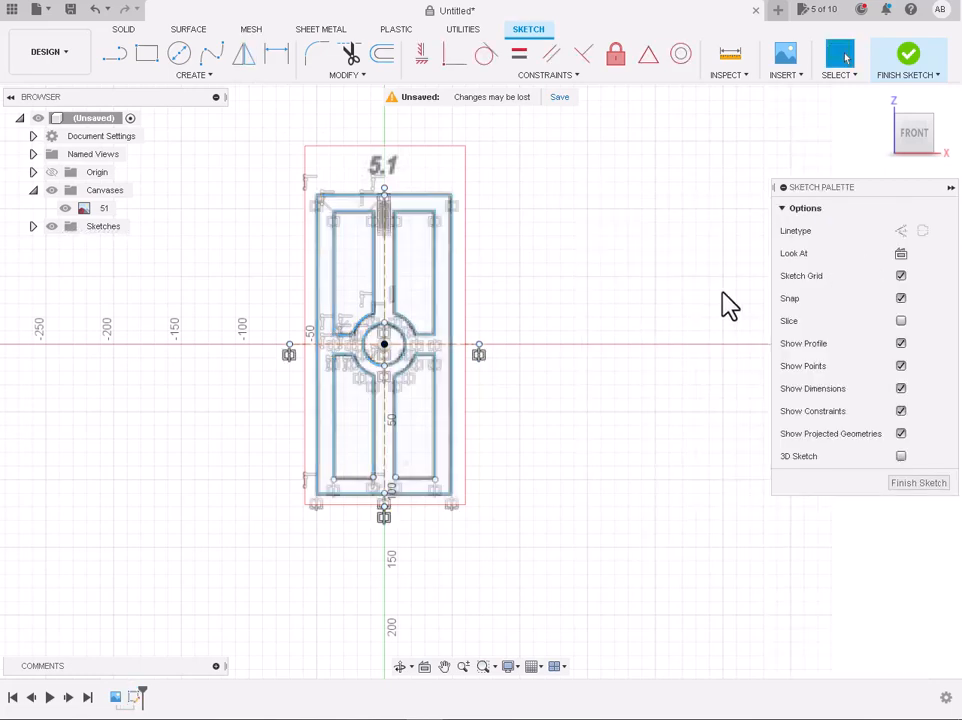
Finish the sketch and try to extrude the door frame profile.
click(905, 62)
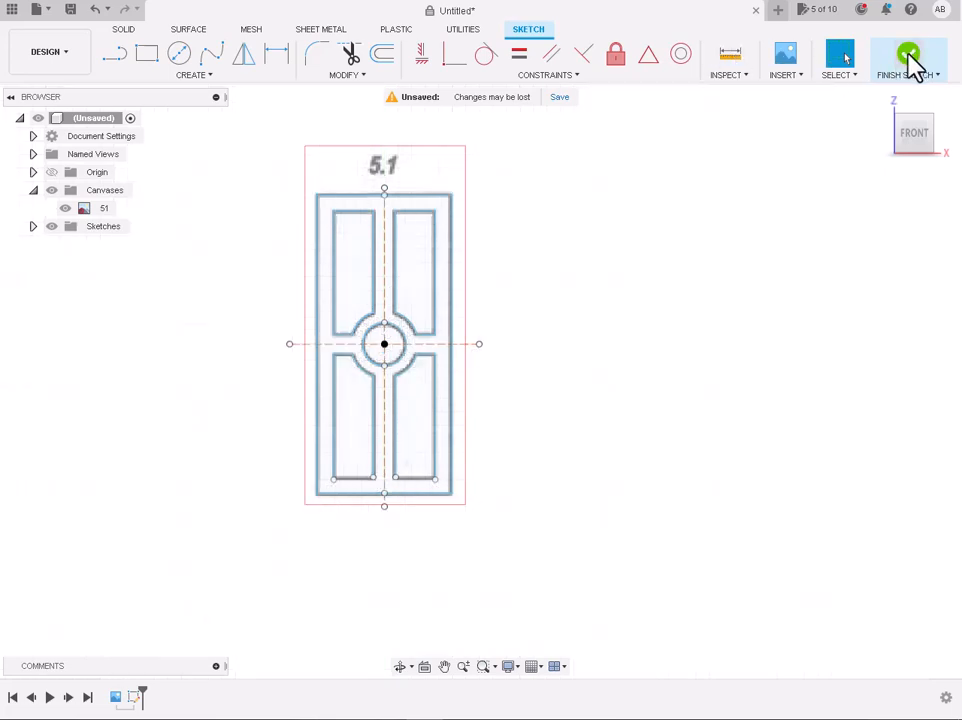
click(446, 240)
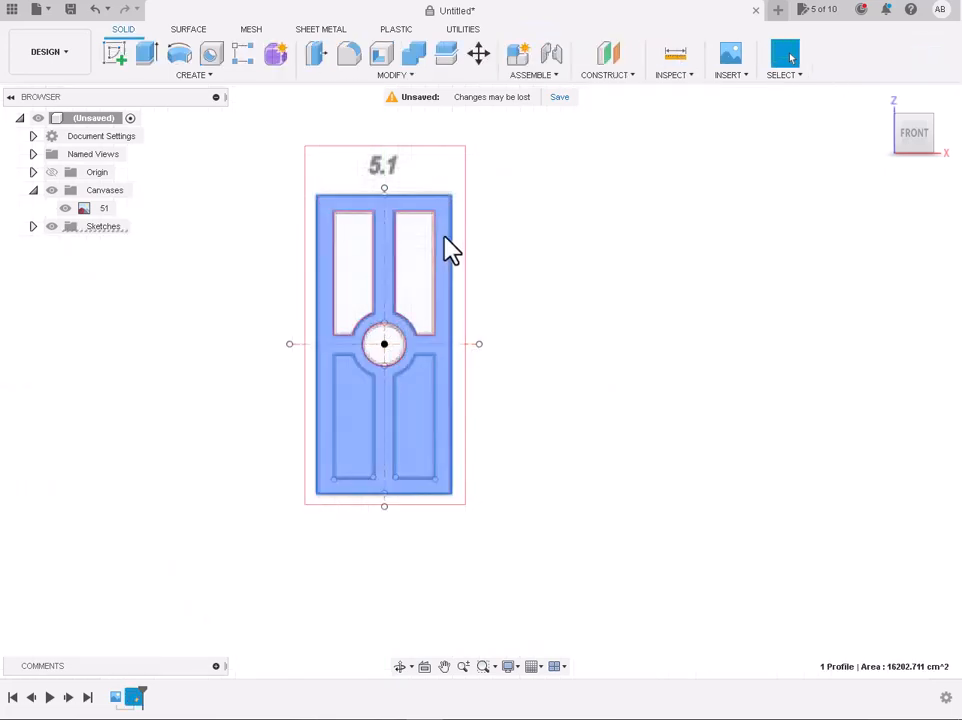
key(e)
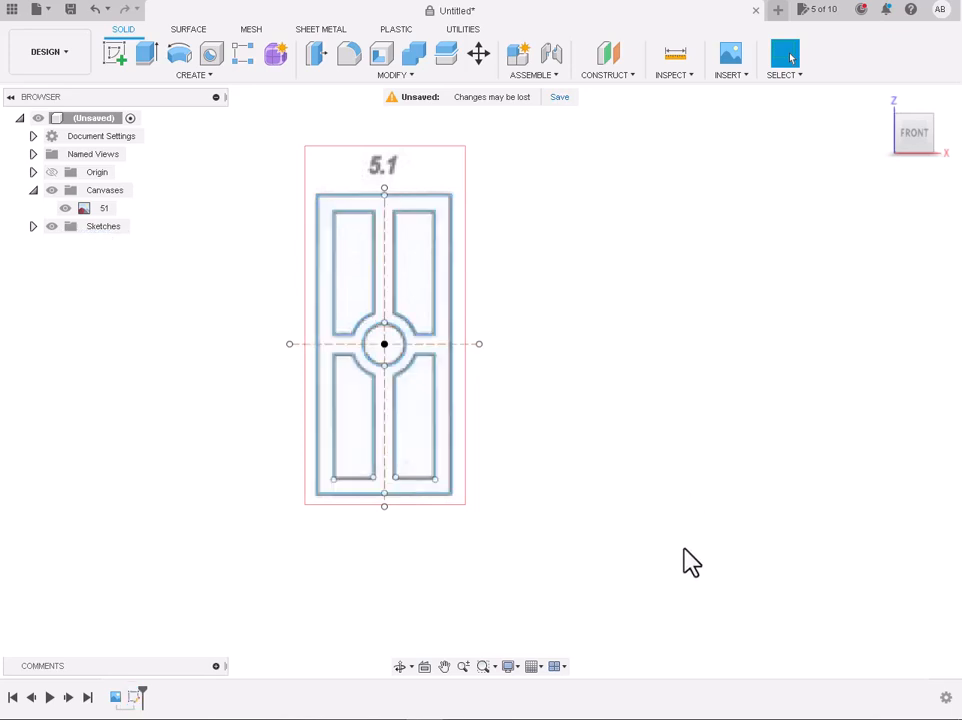
Inspect the lower panels' bottom edges and undo back to the unmirrored left half of the sketch.
scroll(449, 586, up, 8)
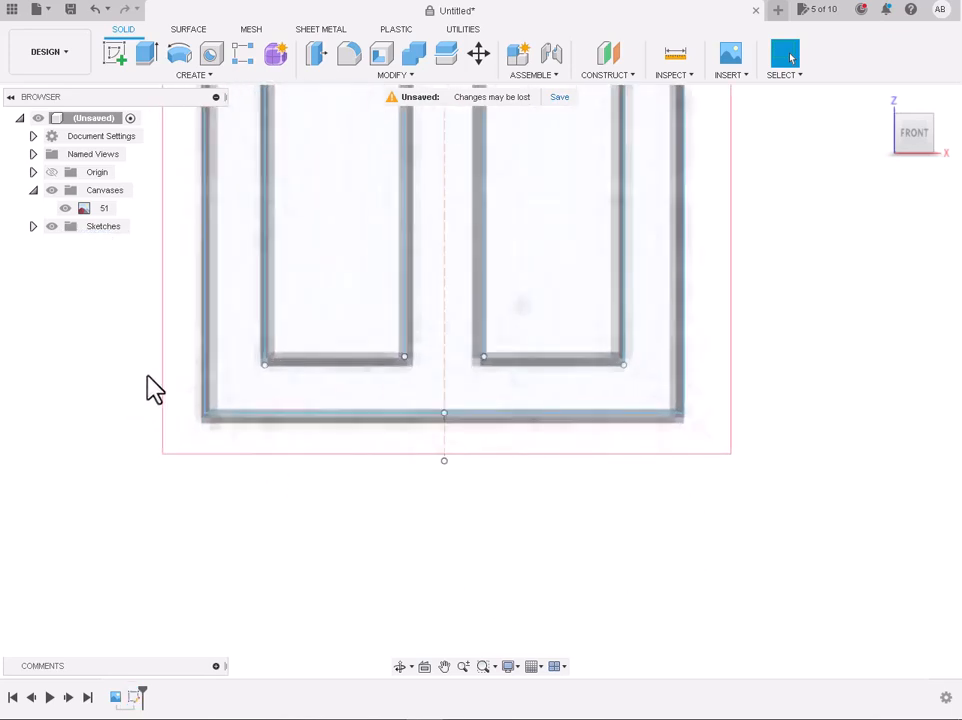
key(ctrl+z)
key(ctrl+z)
key(ctrl+z)
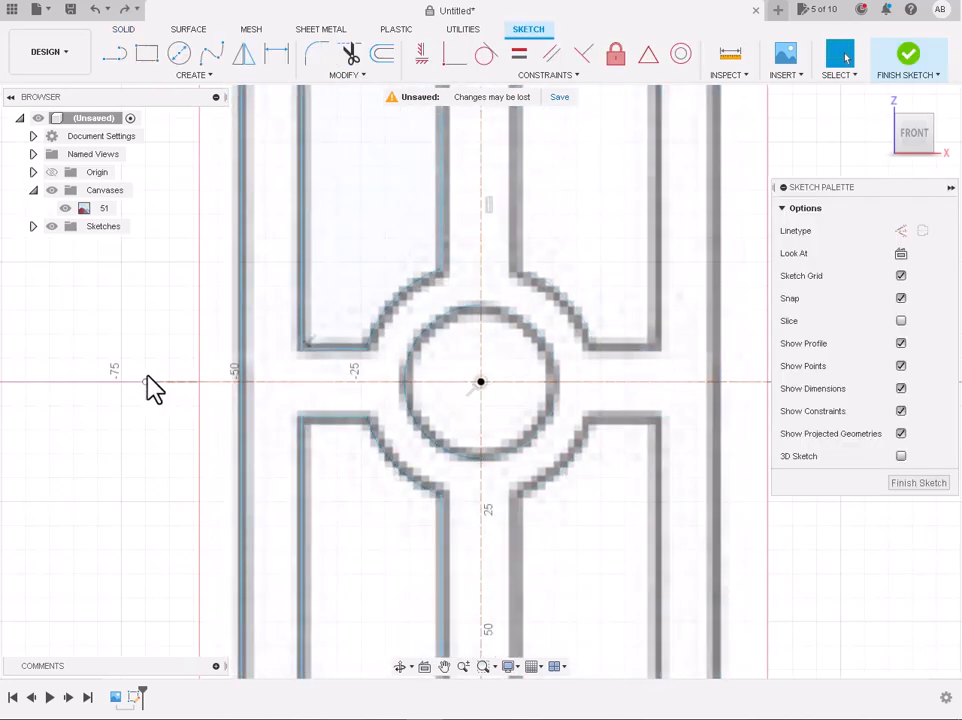
Delete the two vertical construction lines along the left panels' inner and outer edges.
scroll(152, 388, down, 1)
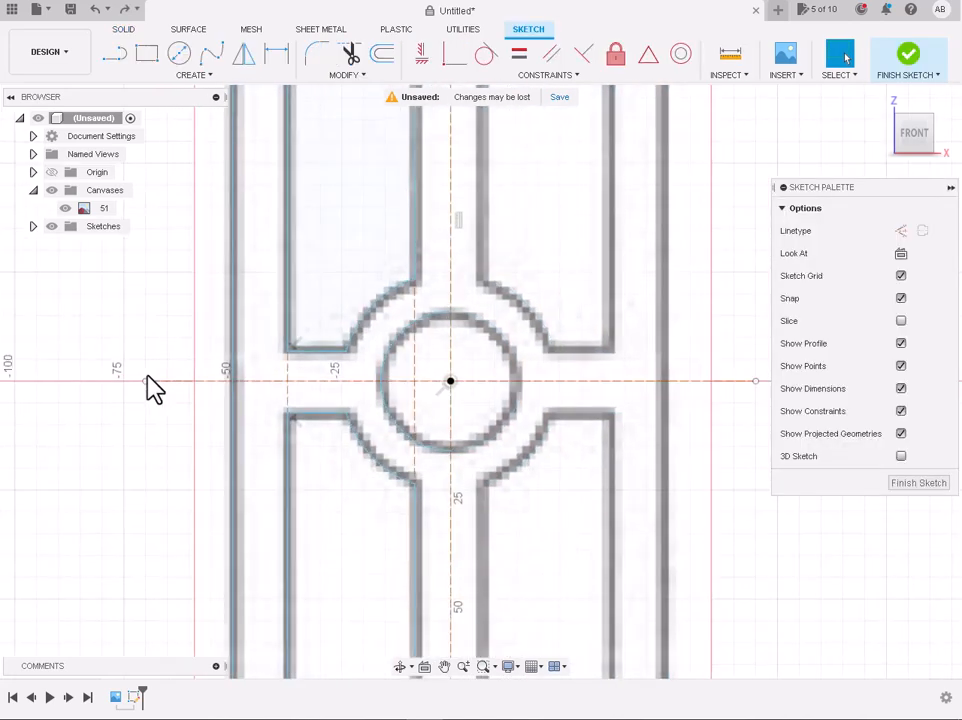
scroll(152, 388, down, 3)
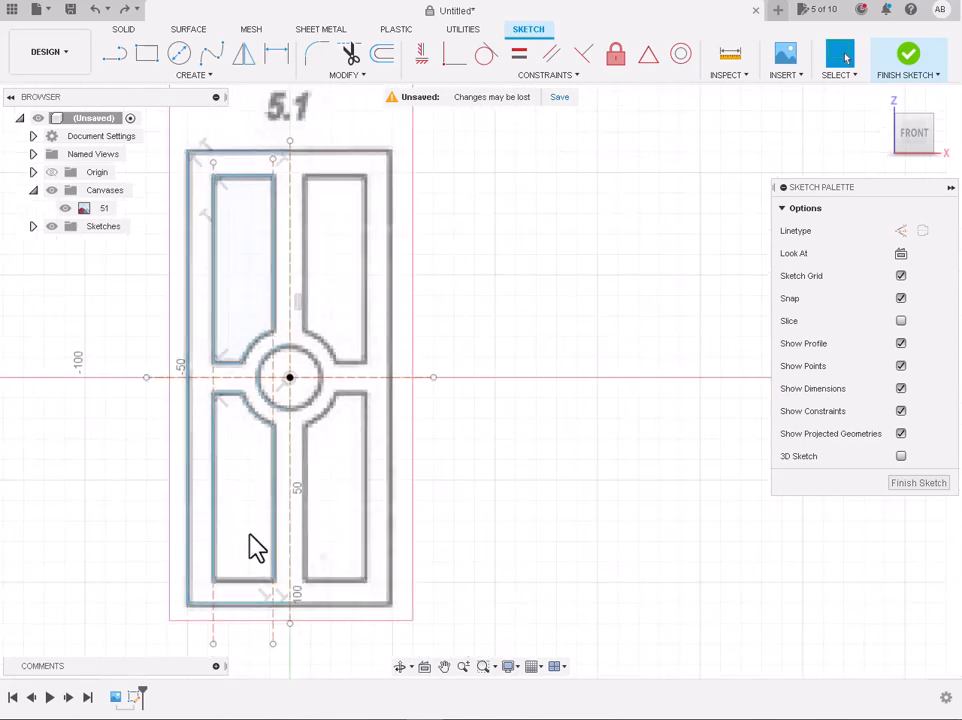
click(214, 379)
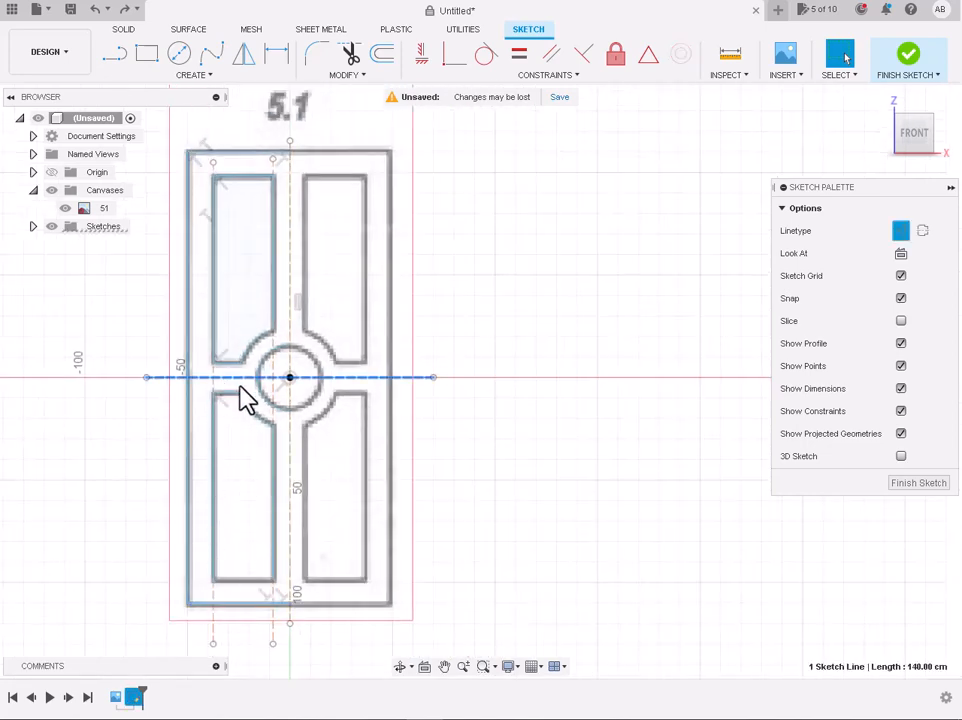
click(212, 397)
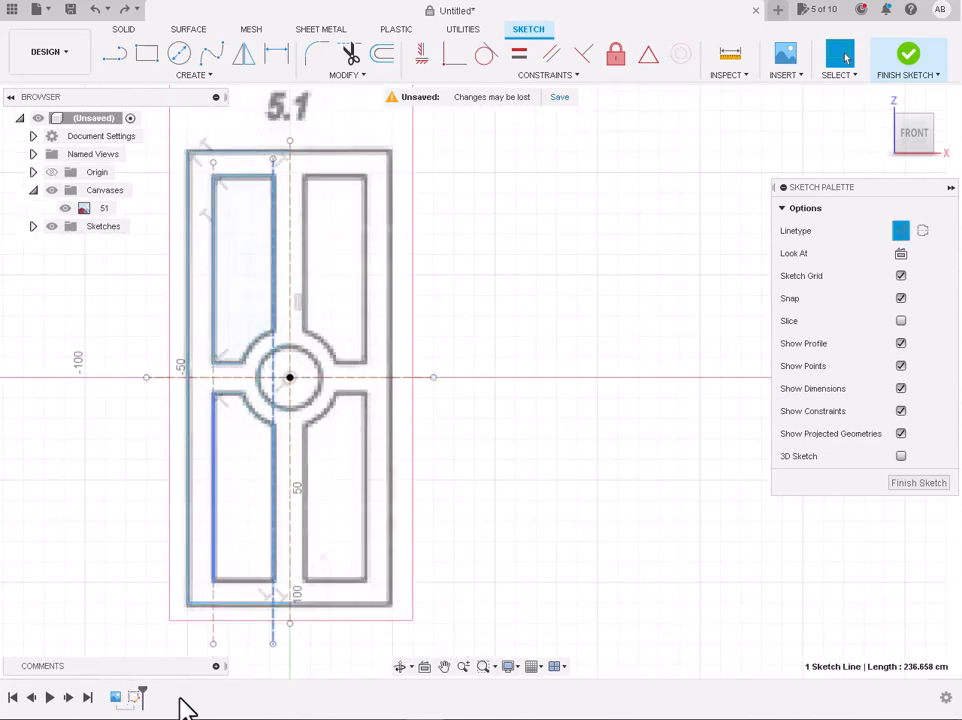
click(214, 637)
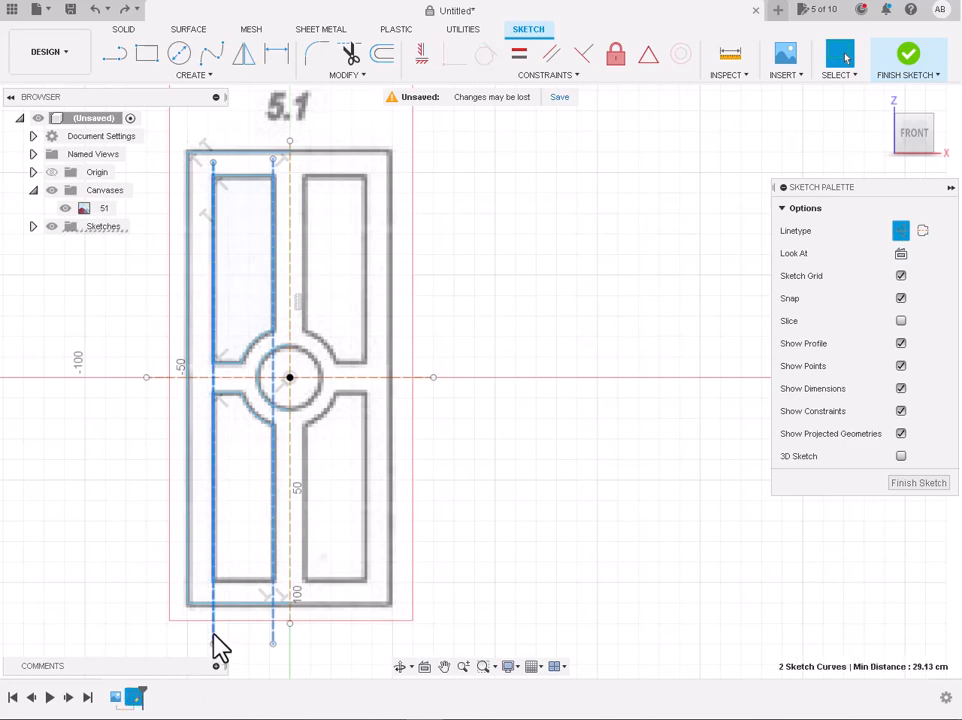
Close the lower-left panel outline with a horizontal bottom line and a vertical segment about 1 cm long up to the inner edge's endpoint.
scroll(220, 648, up, 6)
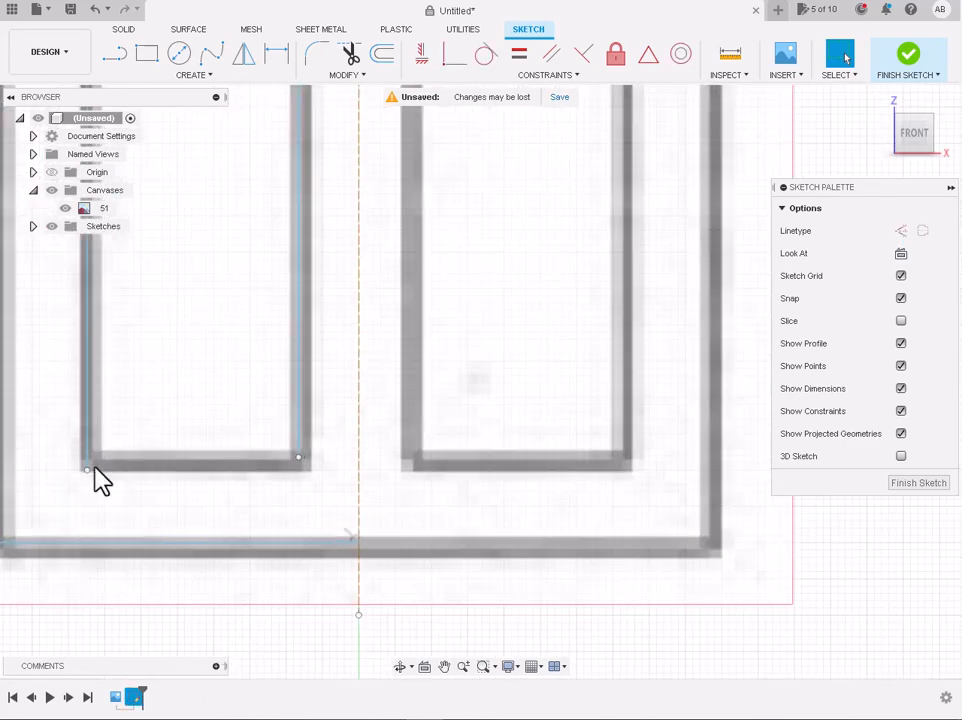
click(114, 53)
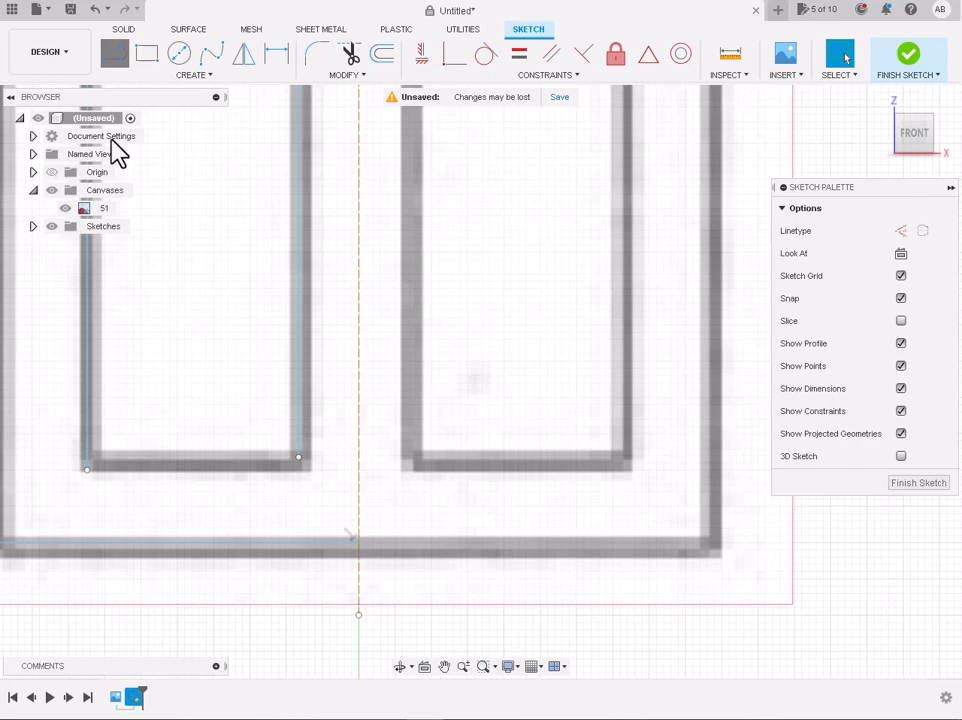
click(88, 469)
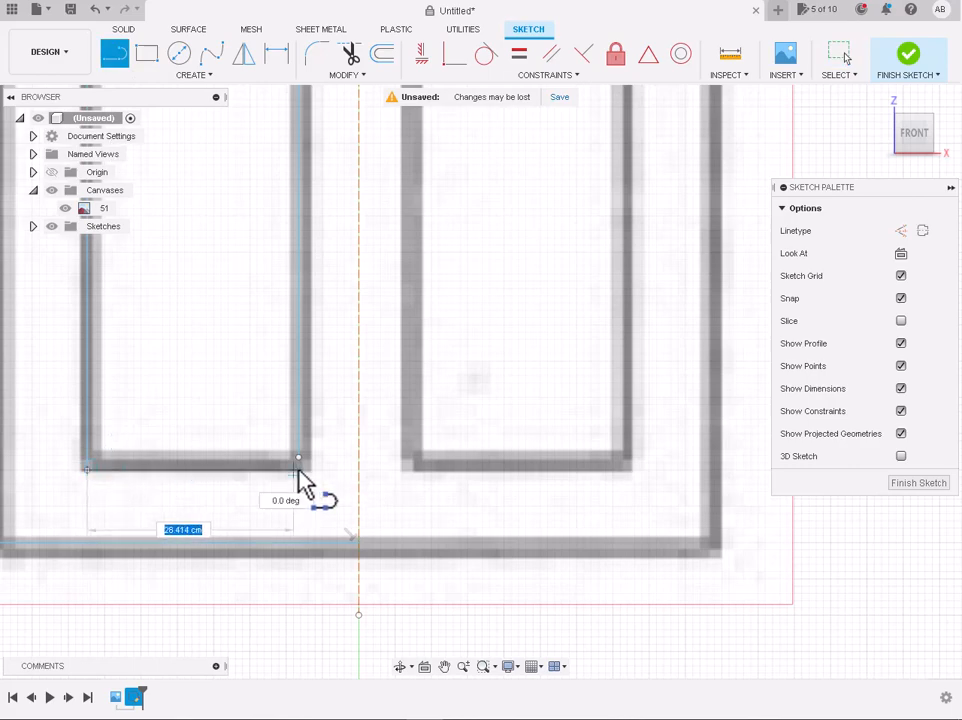
scroll(302, 471, up, 3)
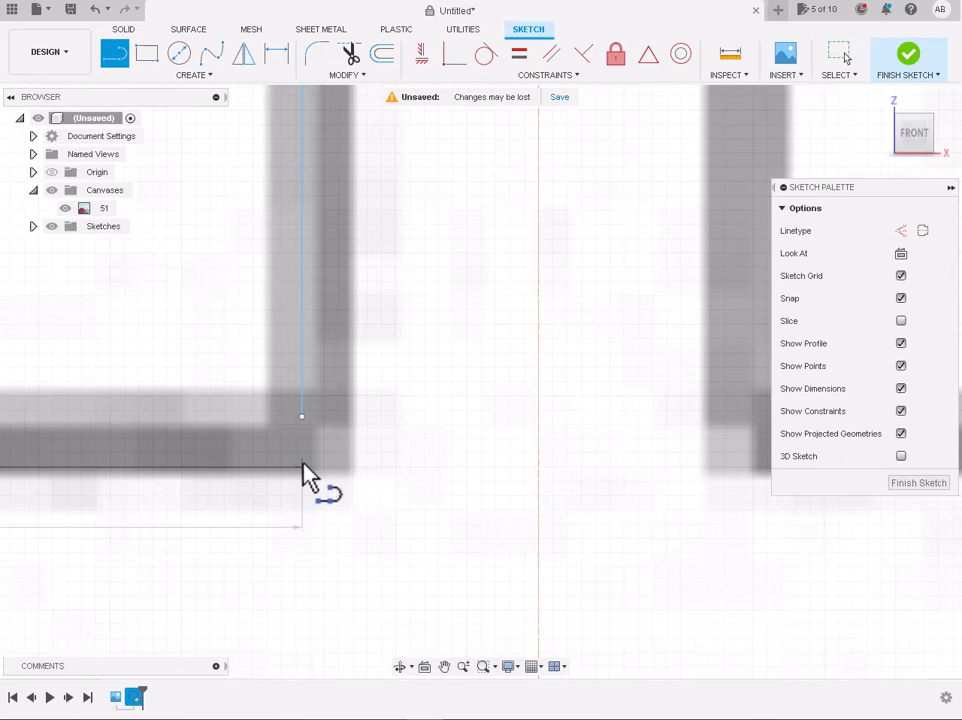
click(302, 468)
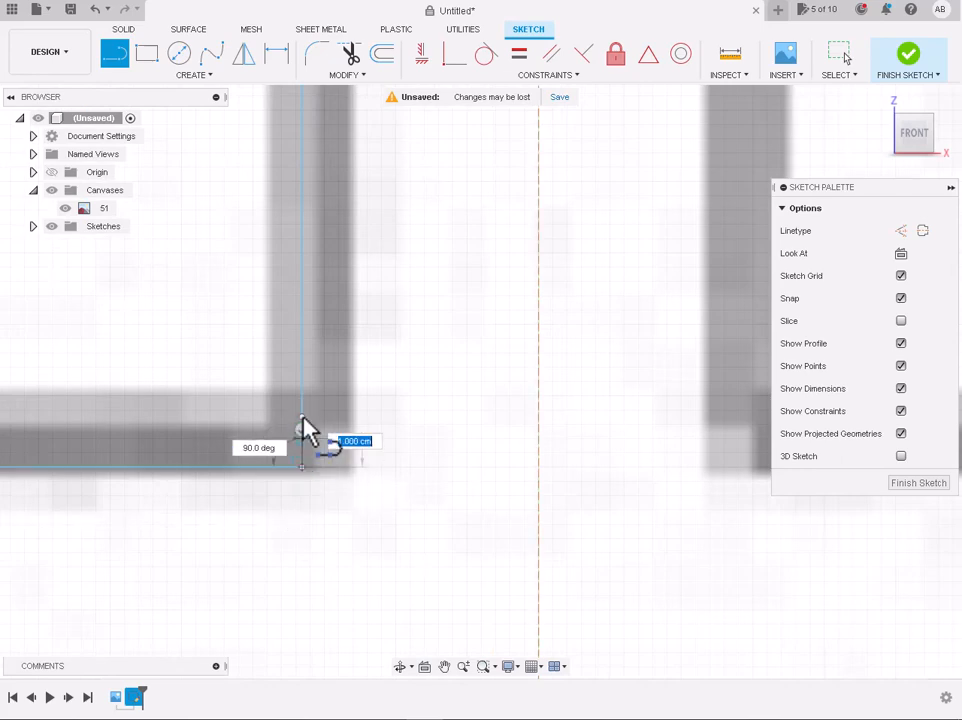
click(303, 420)
key(Escape)
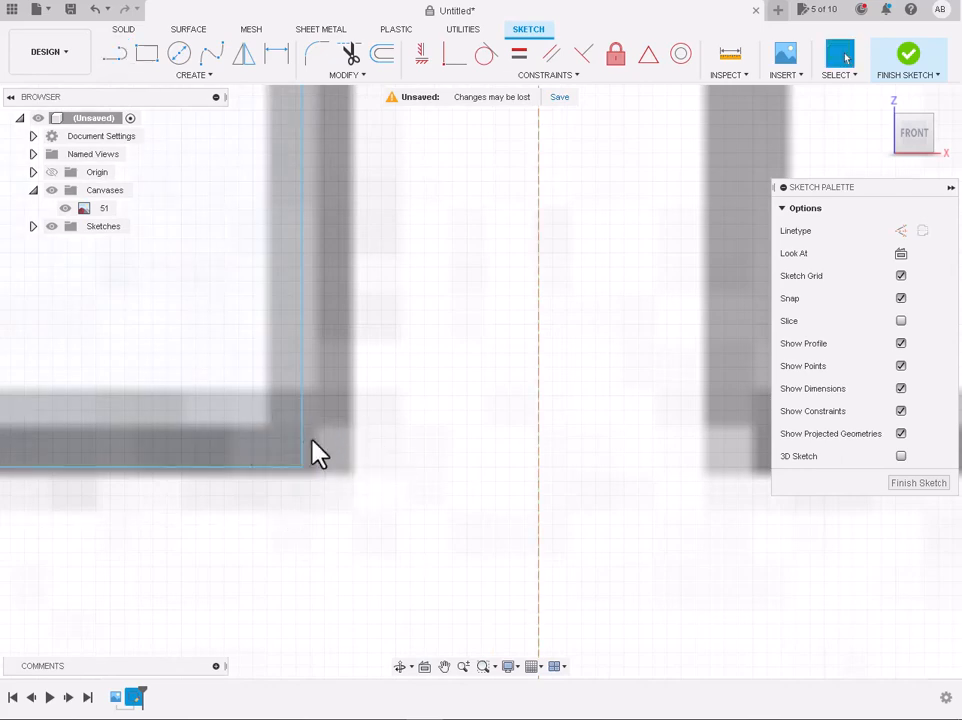
Mirror all of the door's left-half sketch geometry about the vertical centreline.
scroll(316, 452, down, 8)
scroll(296, 382, down, 3)
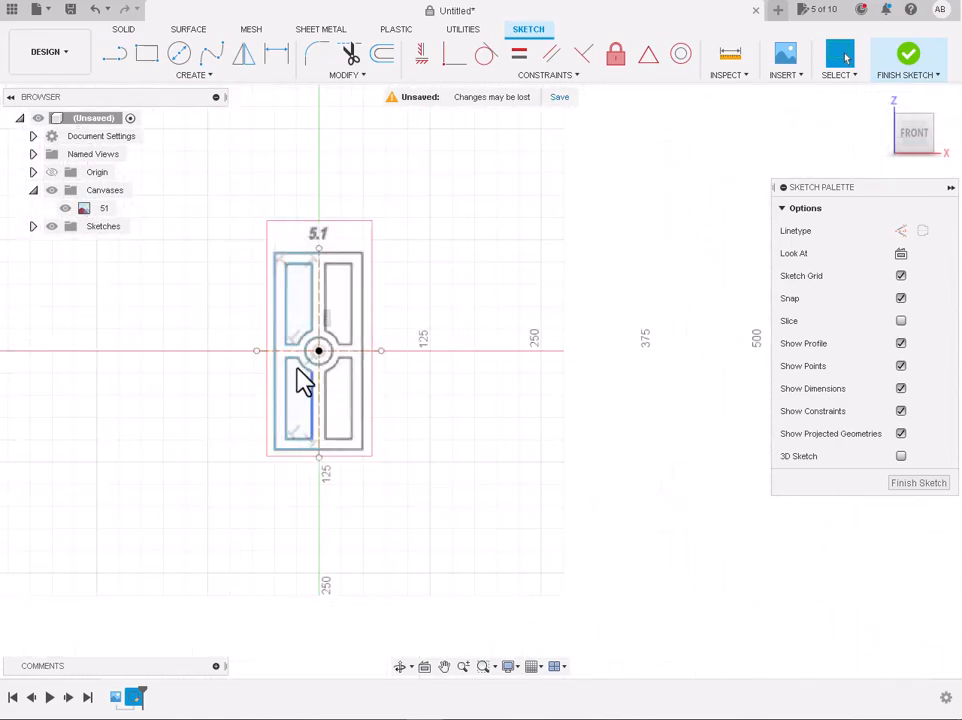
scroll(279, 228, up, 2)
mouse_move(209, 222)
mouse_down()
mouse_move(369, 580)
mouse_move(355, 668)
mouse_move(333, 544)
mouse_up()
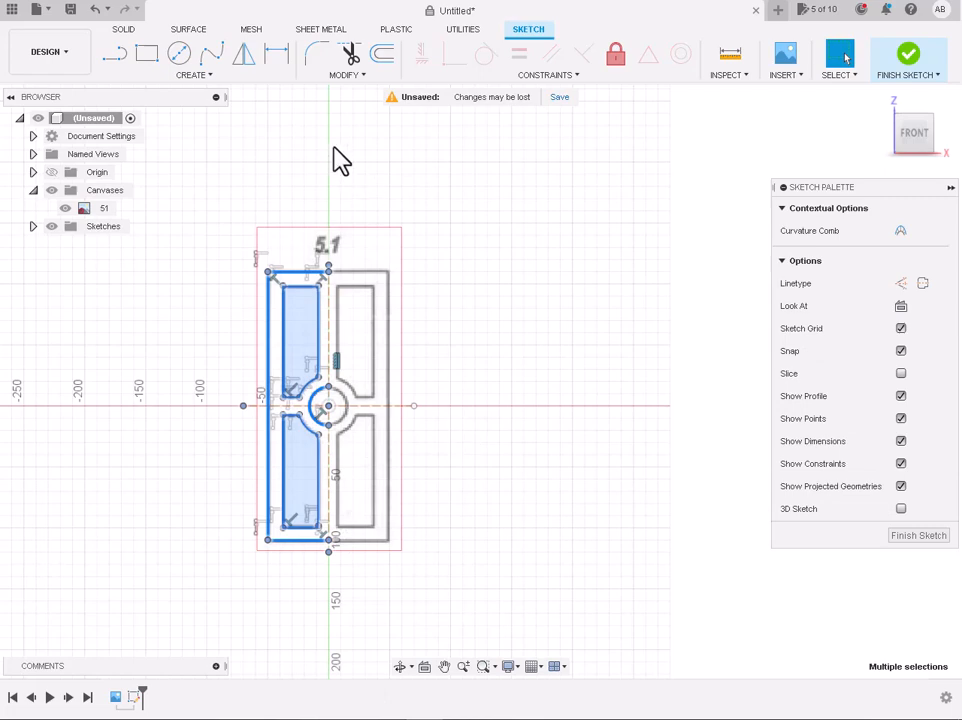
click(244, 57)
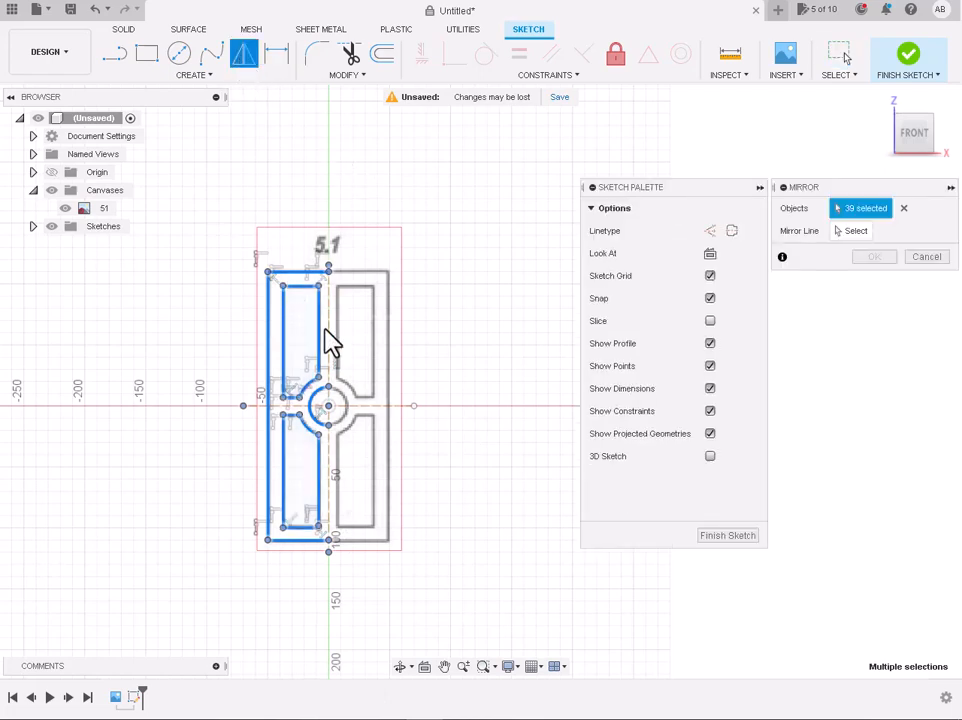
scroll(255, 285, up, 3)
scroll(315, 360, down, 3)
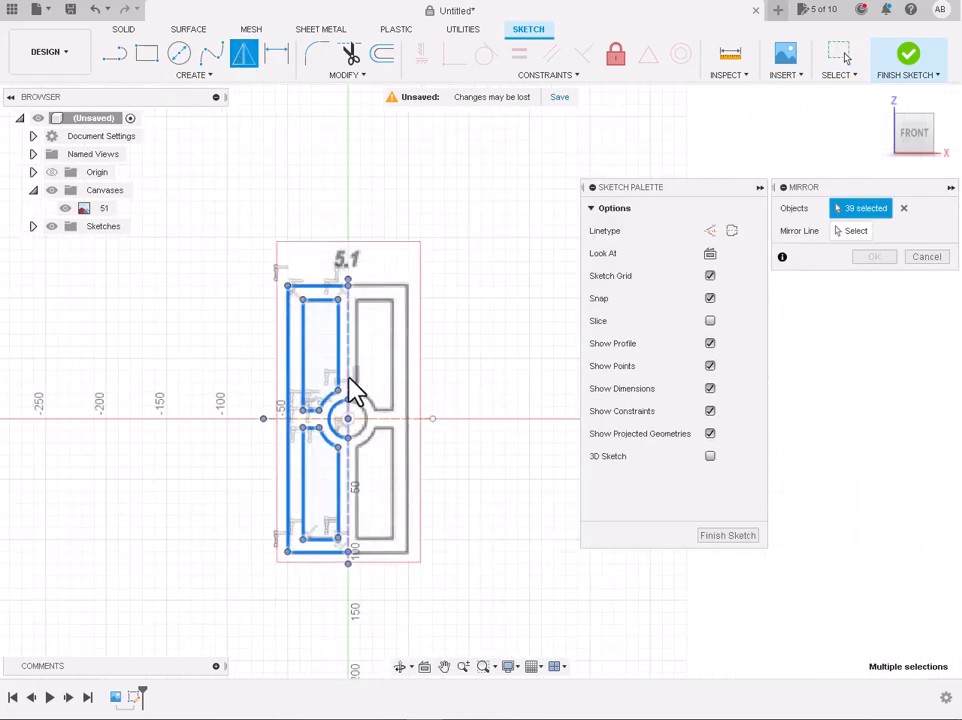
click(348, 385)
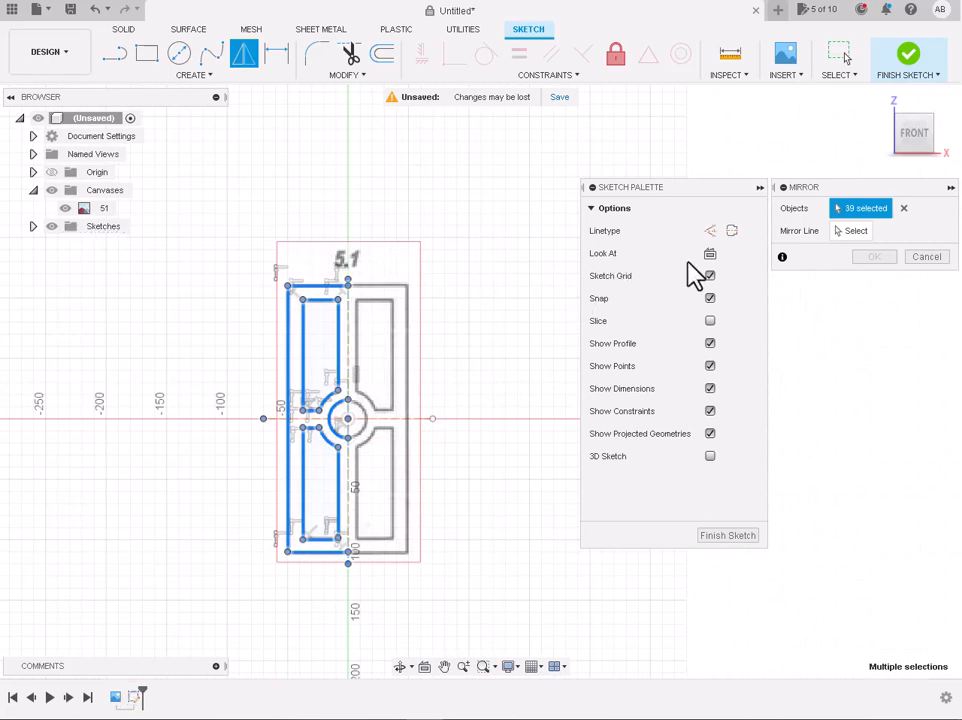
click(852, 231)
click(348, 318)
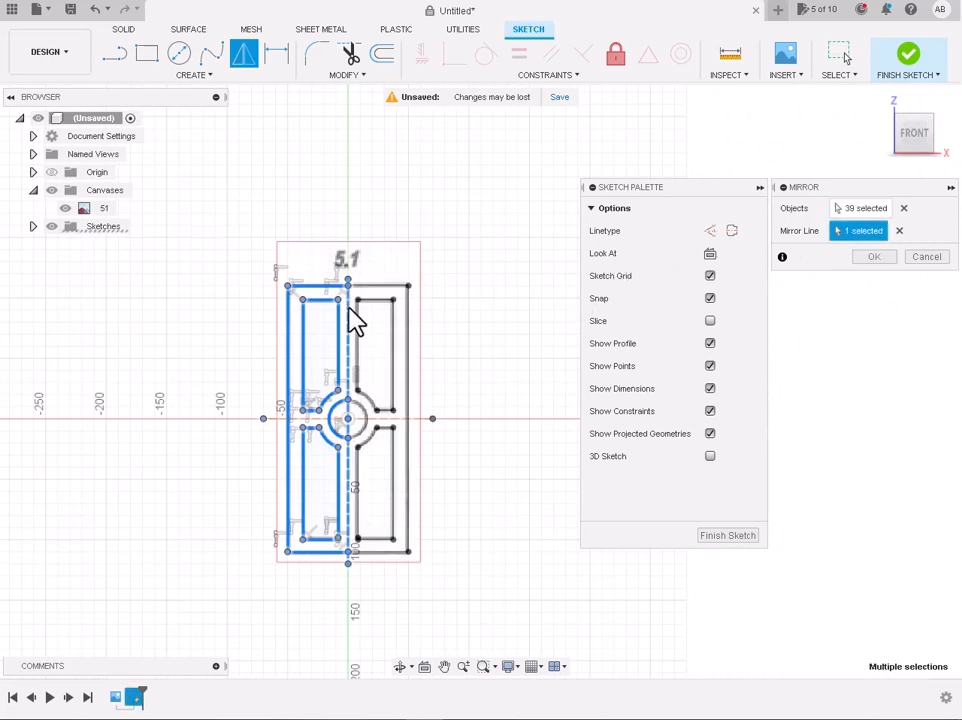
click(872, 257)
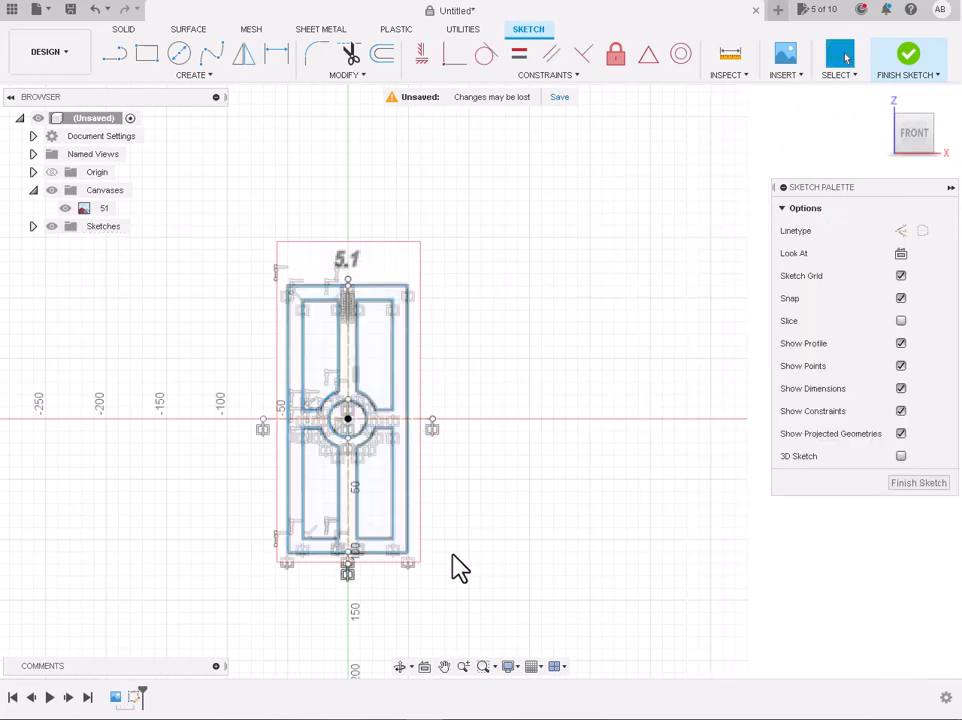
Finish the sketch, extrude the door frame profile 4 cm as a new body, and hide canvas 51.
click(910, 57)
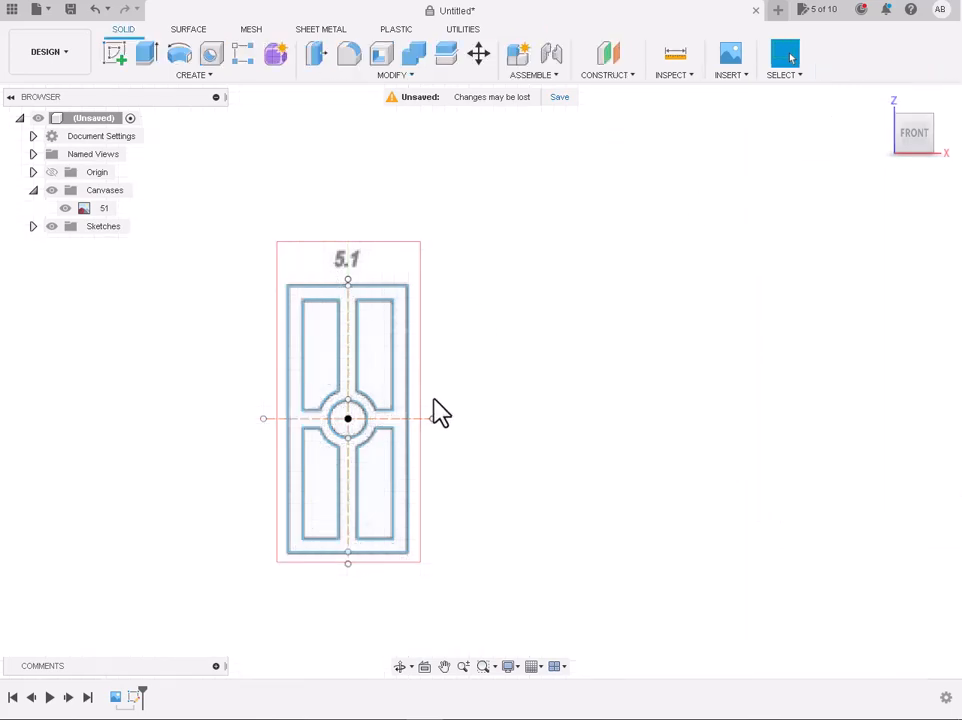
scroll(398, 545, up, 5)
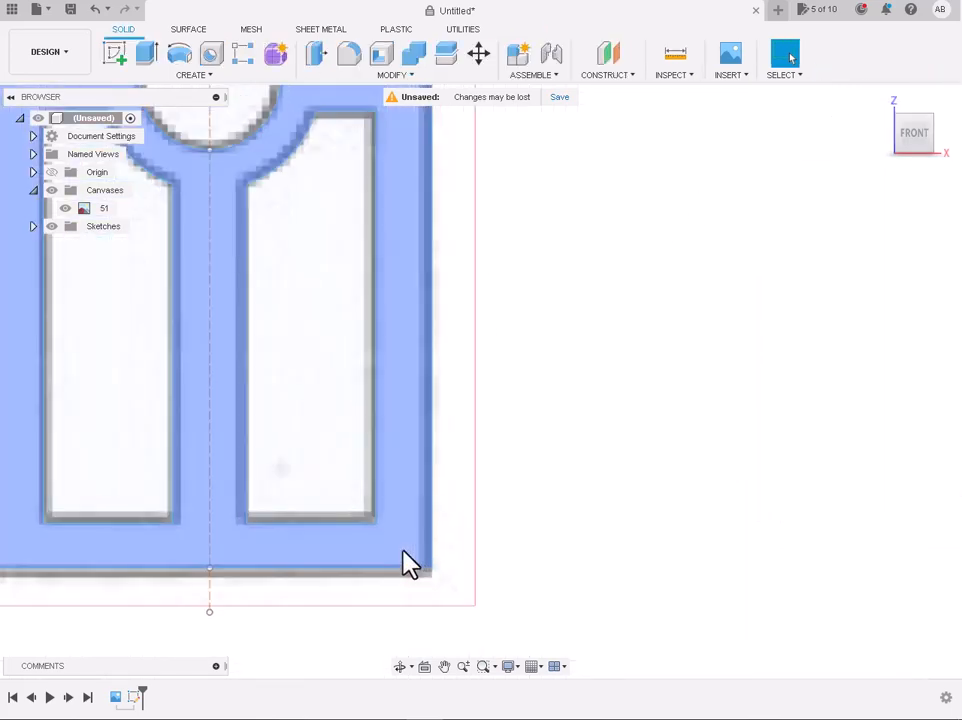
click(400, 548)
scroll(402, 548, down, 4)
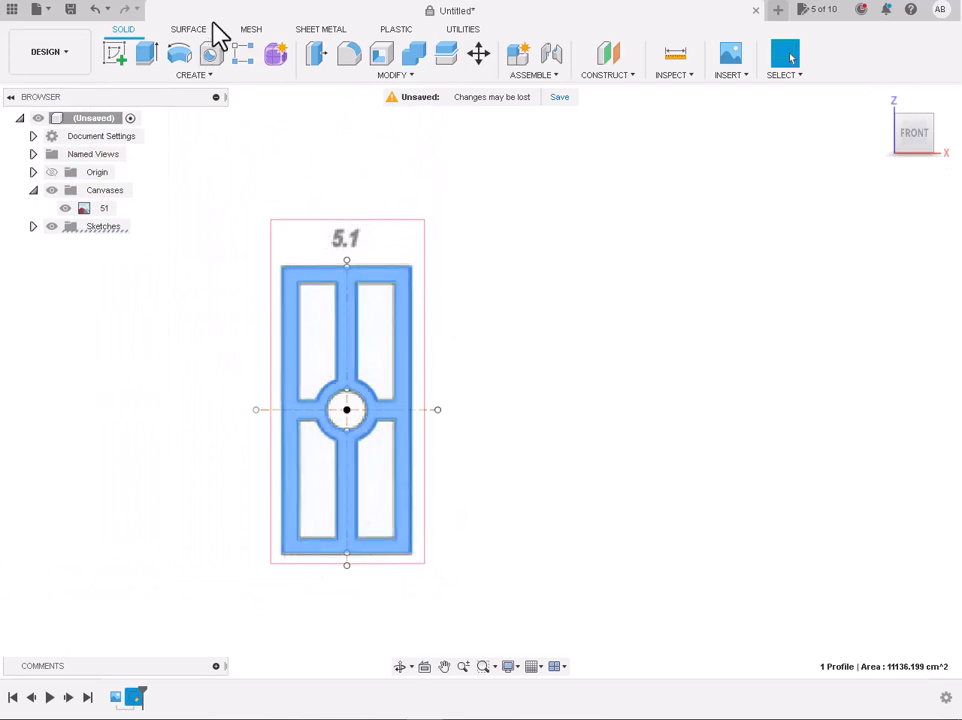
click(148, 58)
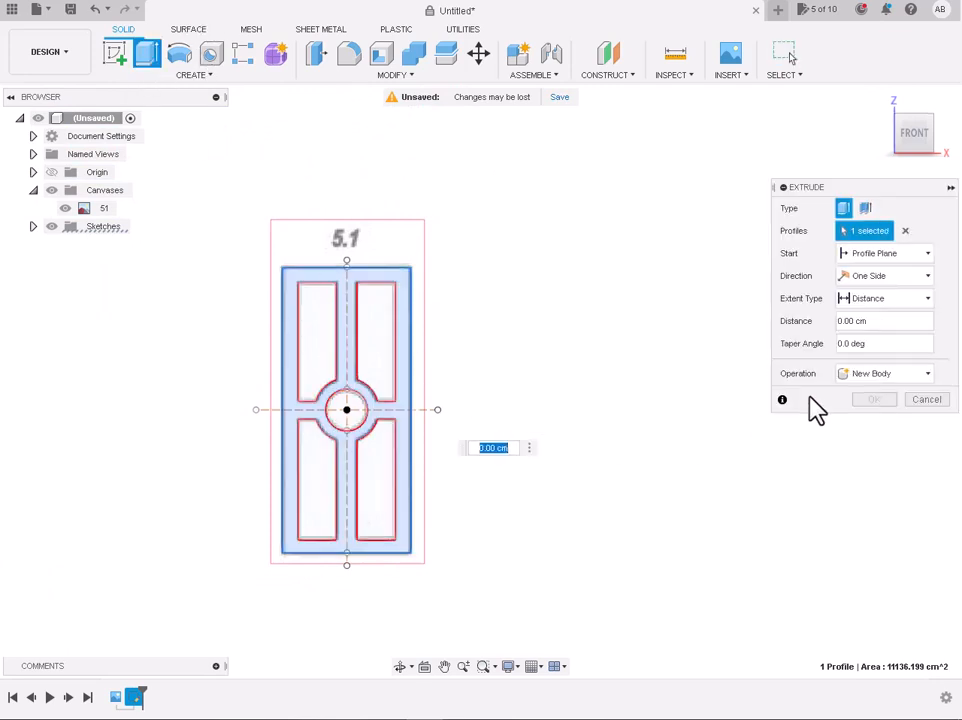
text(4)
key(Return)
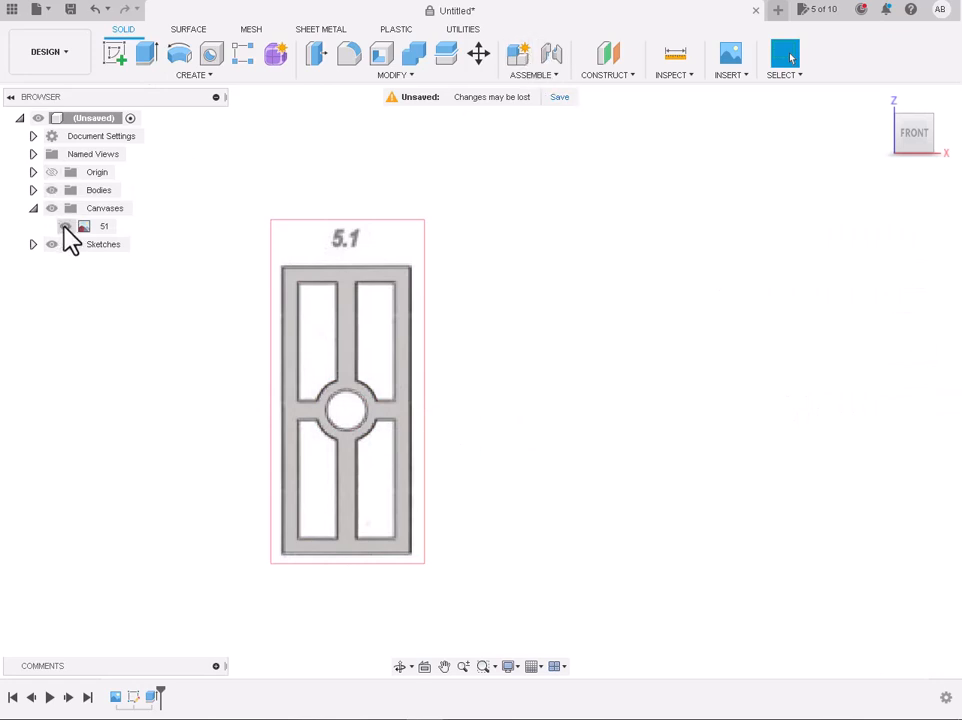
click(65, 226)
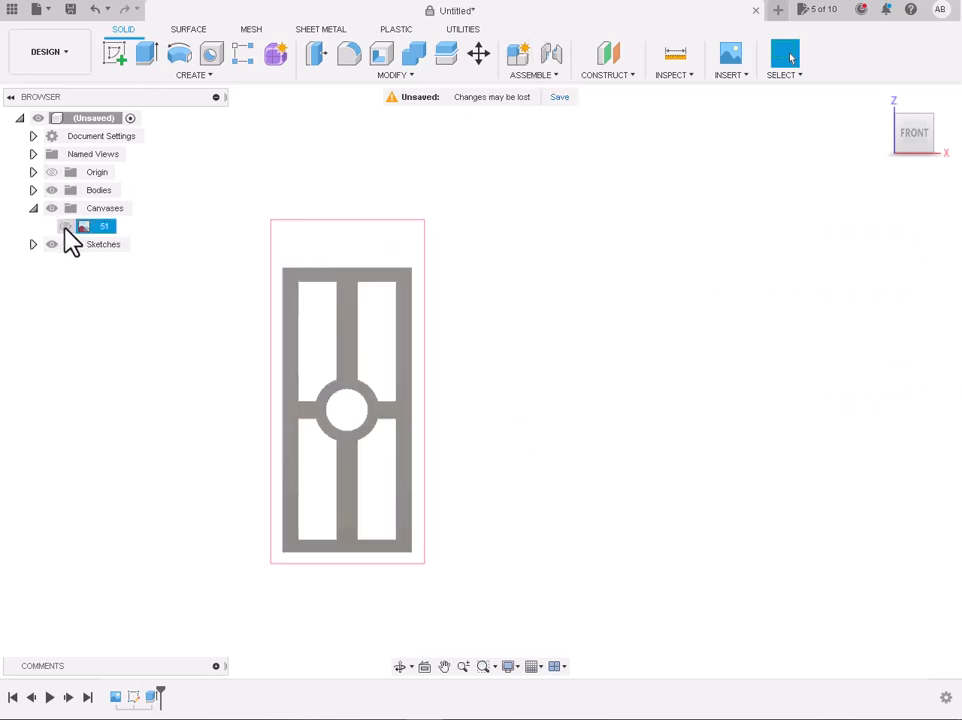
Inspect the extruded door frame in isometric view and orbit it round to near the front view.
click(884, 113)
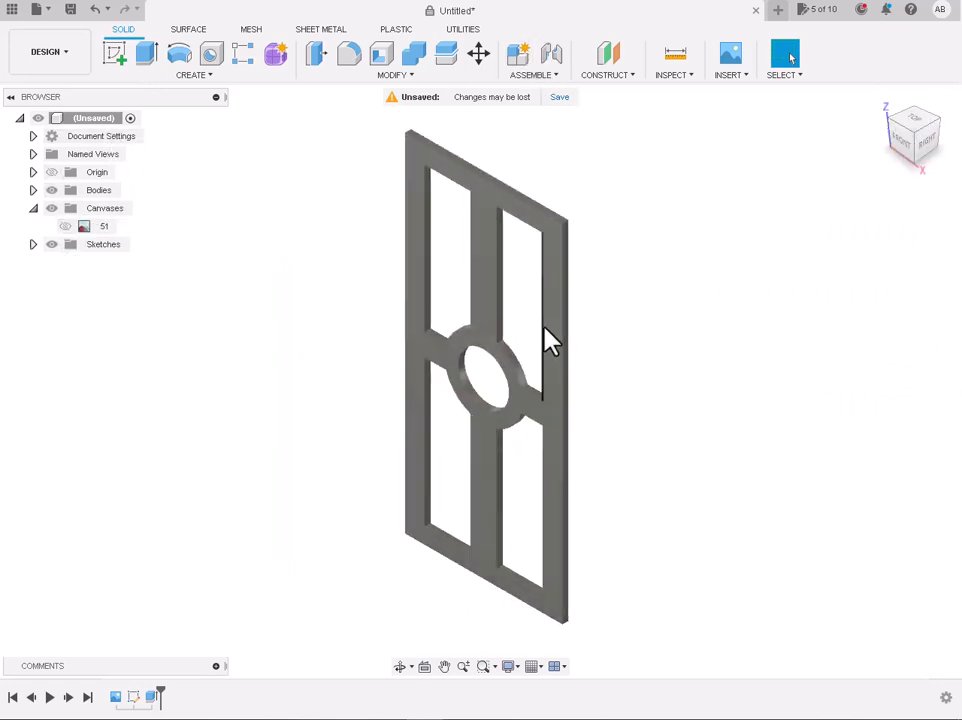
scroll(425, 610, up, 2)
scroll(410, 625, down, 1)
click(399, 666)
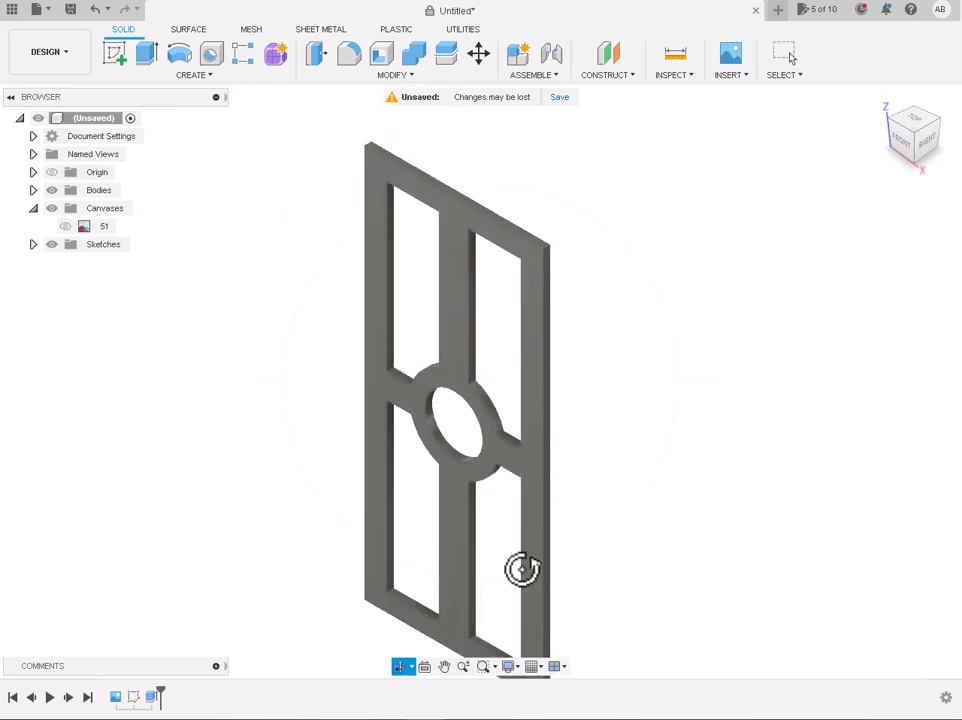
drag(522, 569, 548, 505)
scroll(540, 496, up, 2)
scroll(540, 496, down, 5)
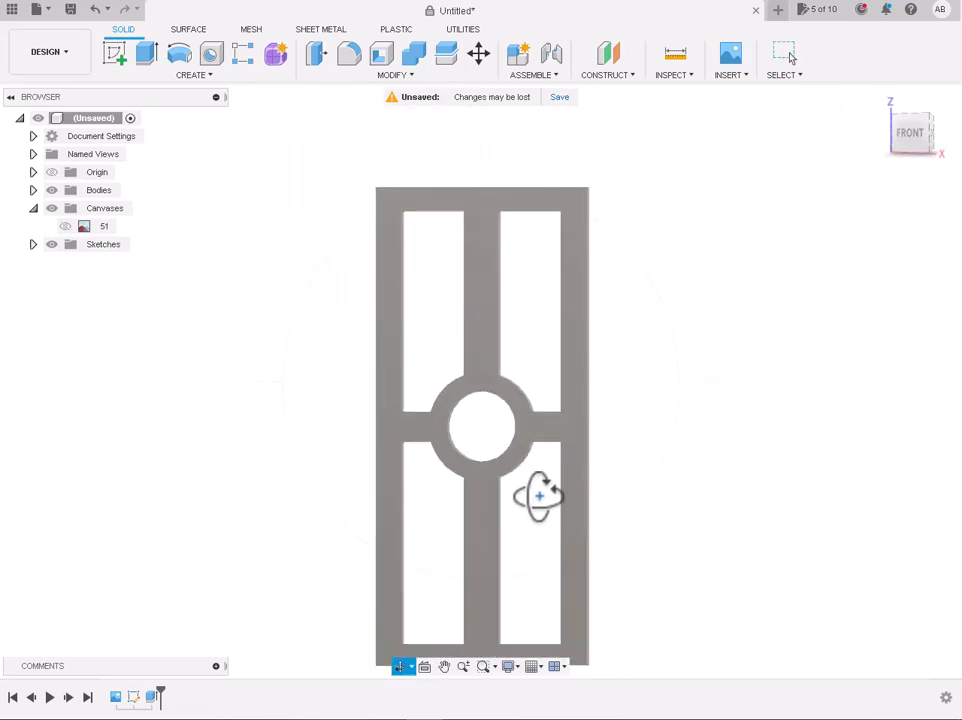
scroll(540, 600, up, 3)
mouse_move(544, 540)
mouse_down()
mouse_move(522, 541)
mouse_move(539, 584)
mouse_move(635, 535)
mouse_move(655, 538)
mouse_move(554, 543)
mouse_up()
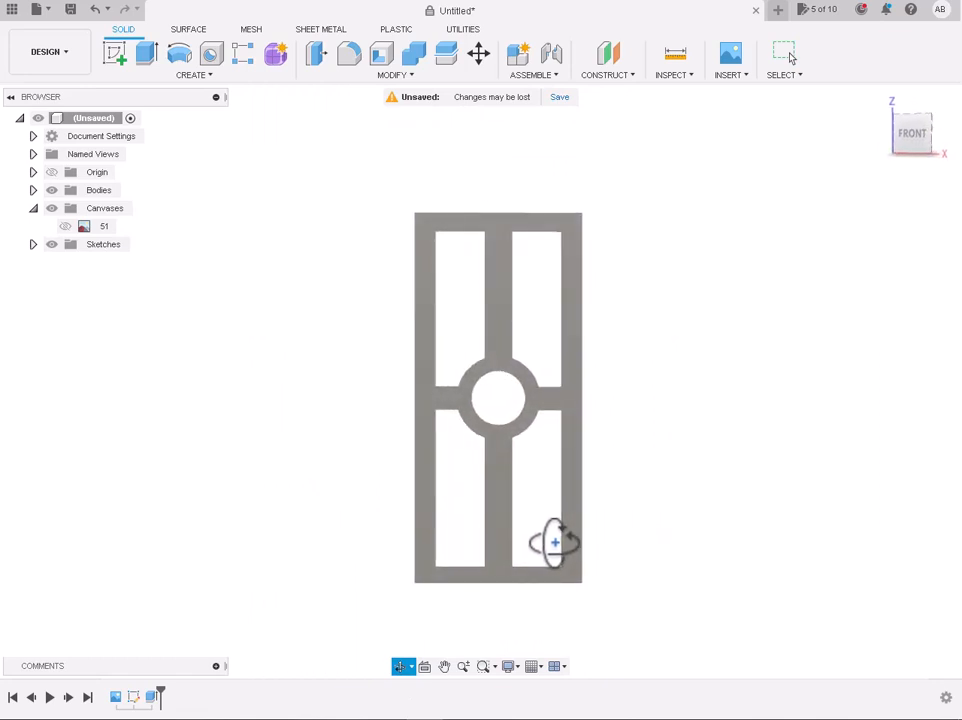